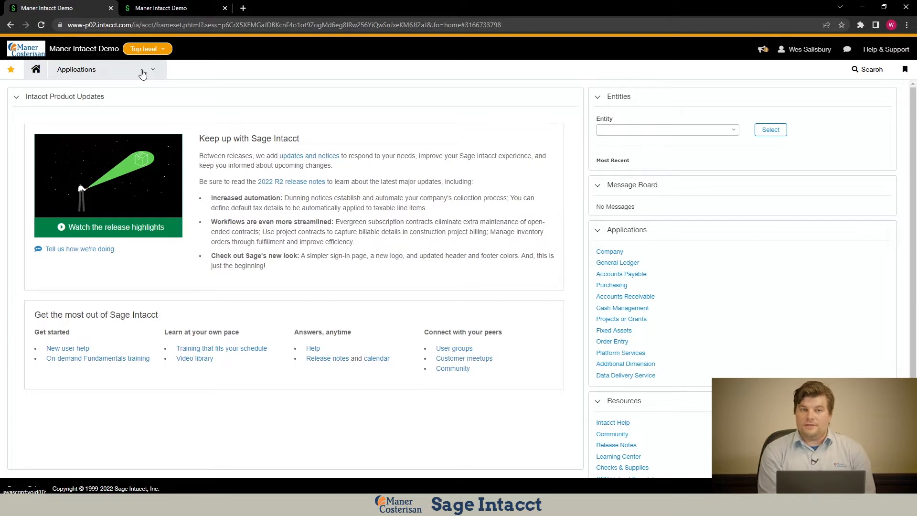
- Open the Departments list from the Company application's cross-company dimensions
click(142, 72)
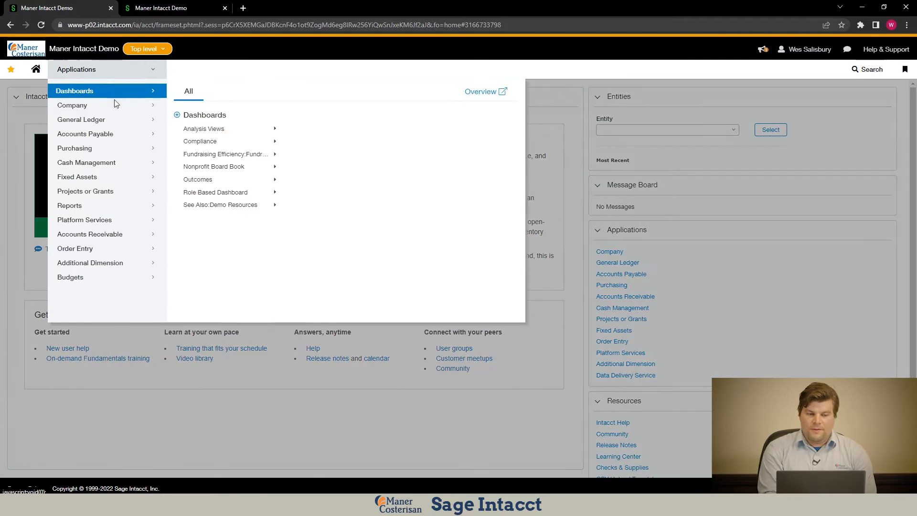
mouse_move(116, 106)
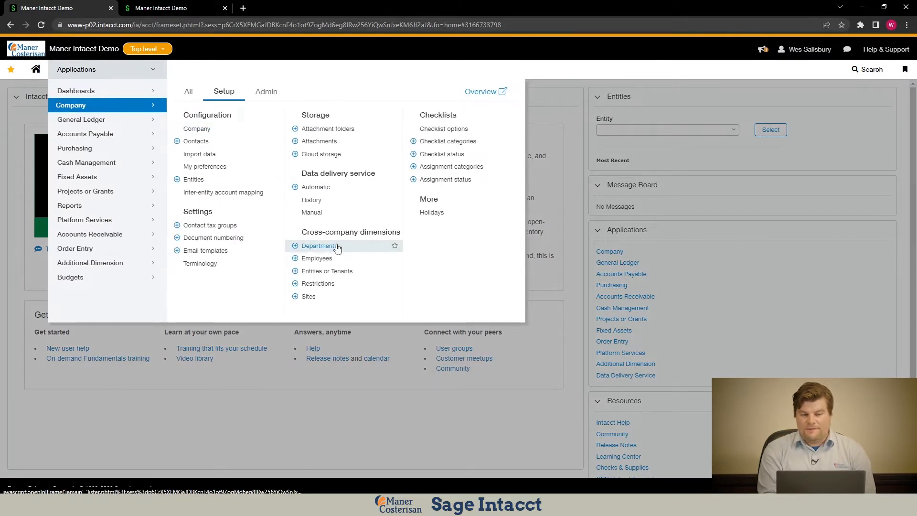
click(319, 245)
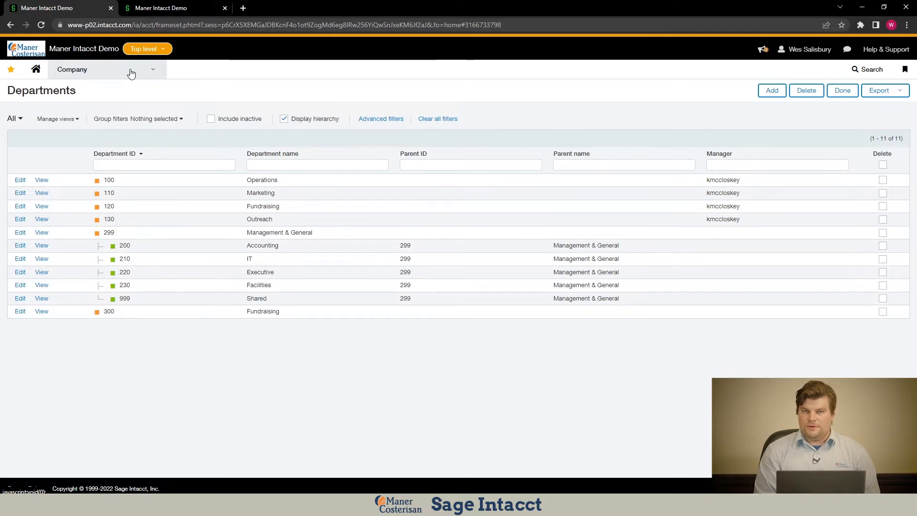
- Start a new Purchase Requisition from the Purchasing application's quote transactions
click(83, 66)
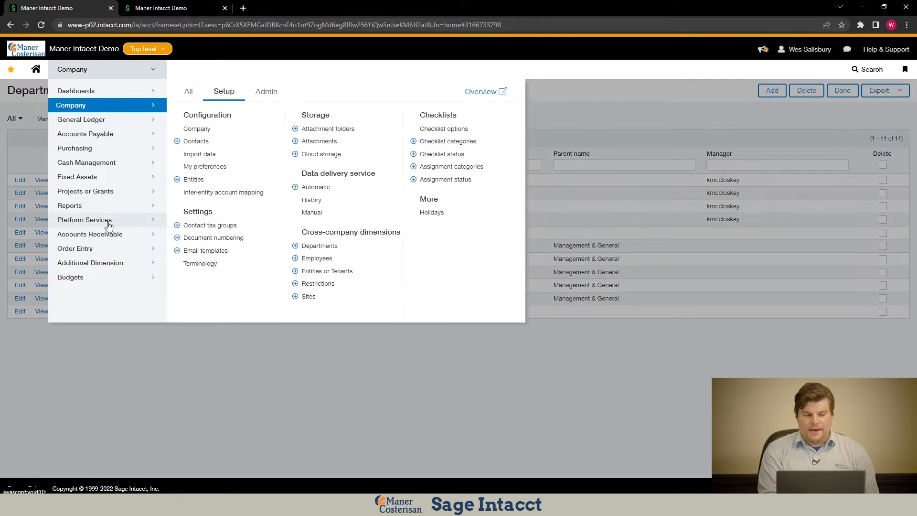
mouse_move(104, 153)
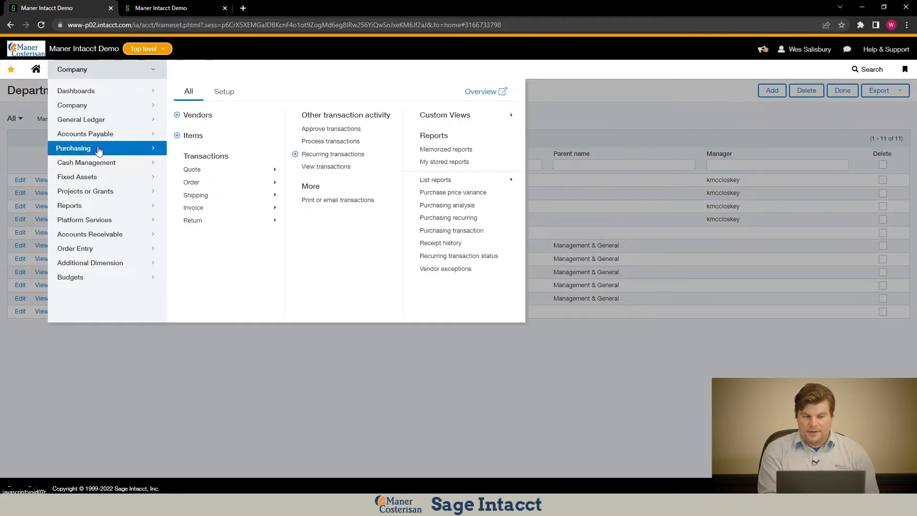
mouse_move(238, 177)
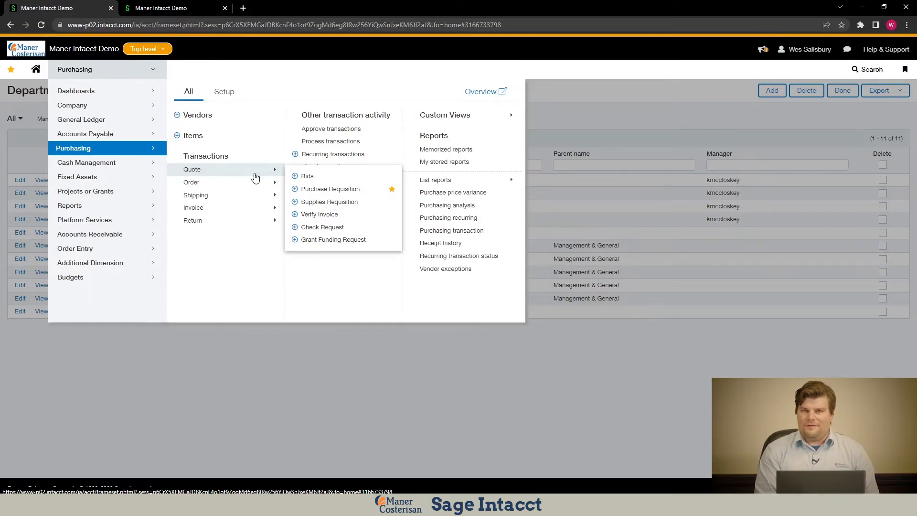
click(296, 190)
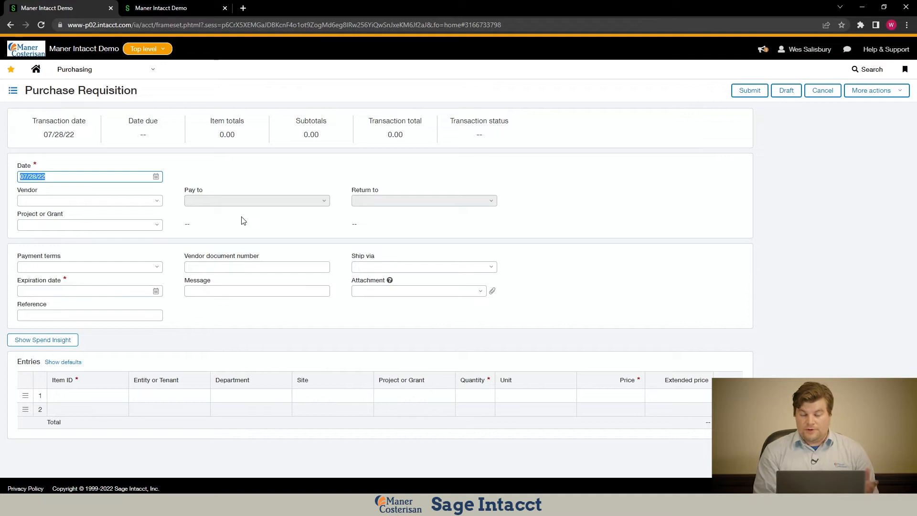
- Set the requisition's vendor to V131--Stanford Plumbing and Heating
click(154, 202)
text(stan)
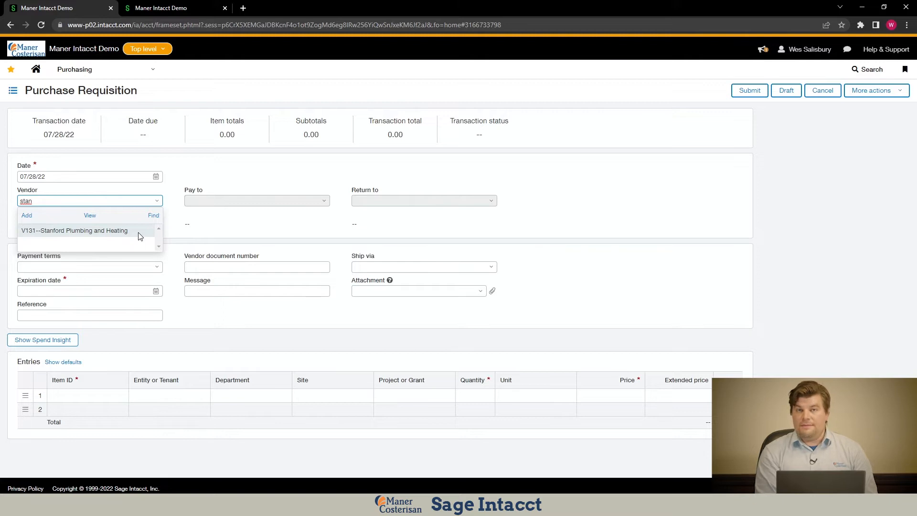
click(138, 232)
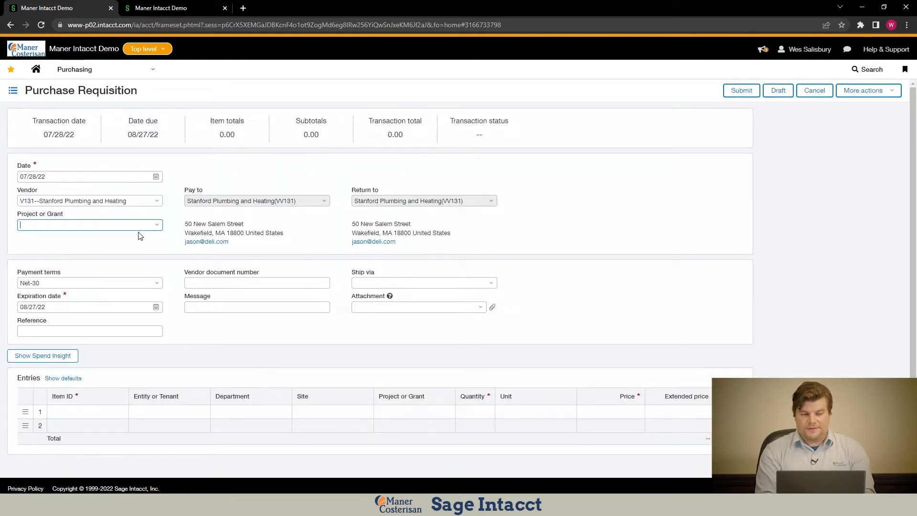
- Enter "Need repairs on water heater" as the requisition's message
key(Tab)
key(Tab)
key(Tab)
key(Tab)
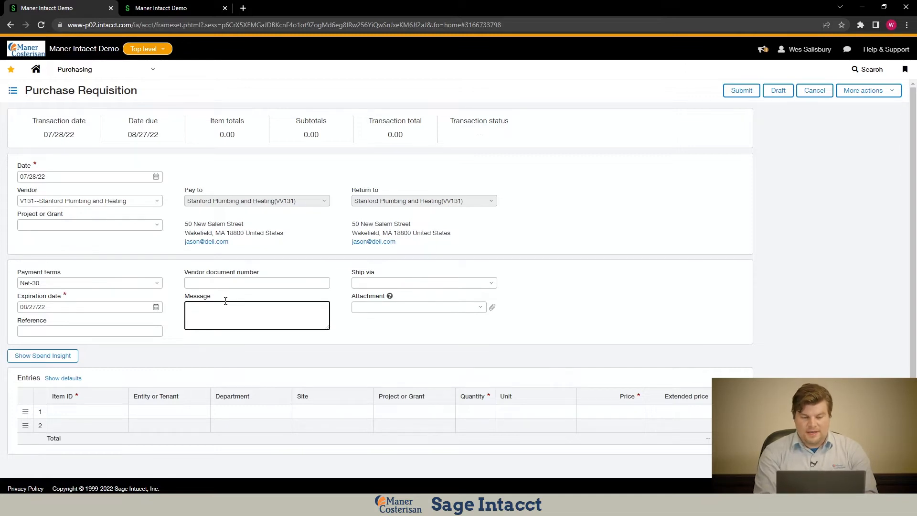
text(Need replac)
key(BackSpace)
key(BackSpace)
key(BackSpace)
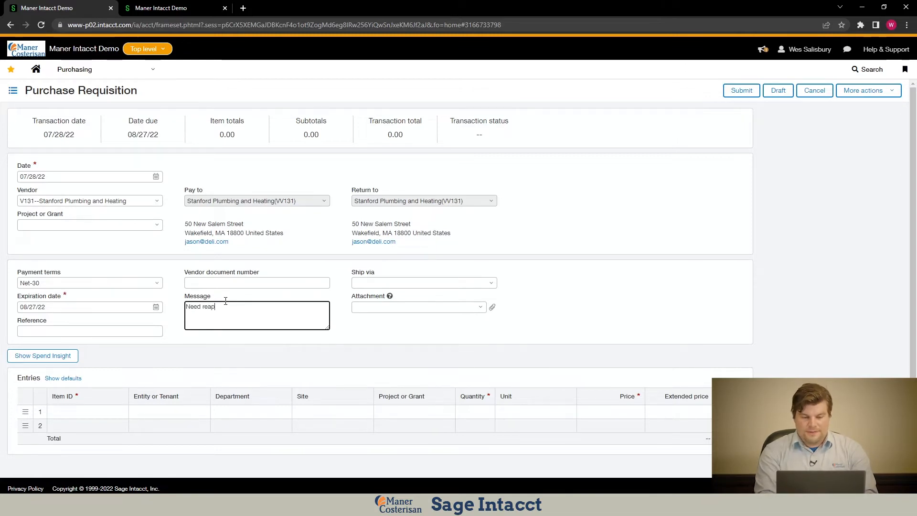
text(airs to)
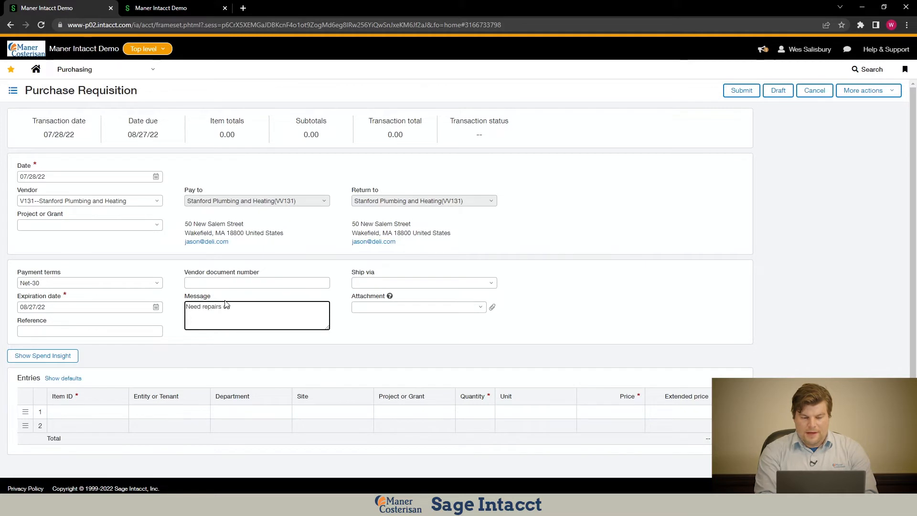
text( water heater)
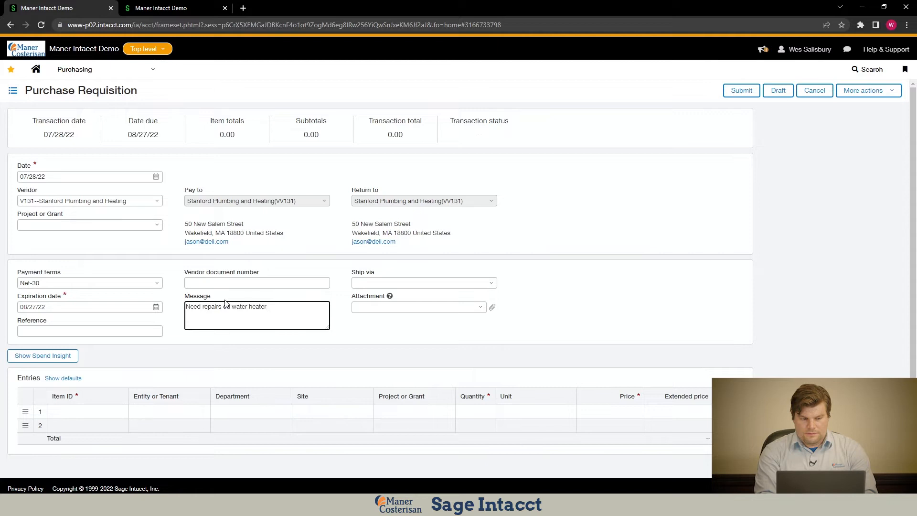
key(Tab)
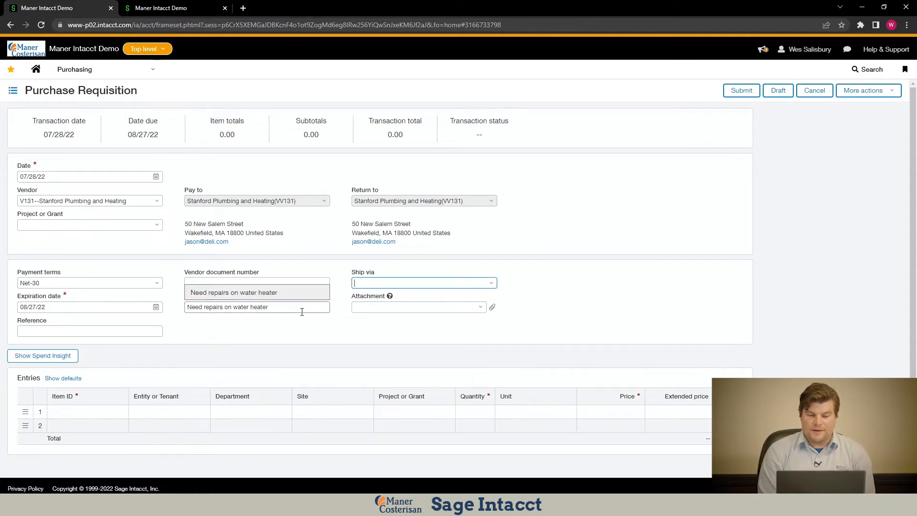
- Attach the Stanford Invoice.png file from the Demo Attachments folder to the requisition
click(534, 325)
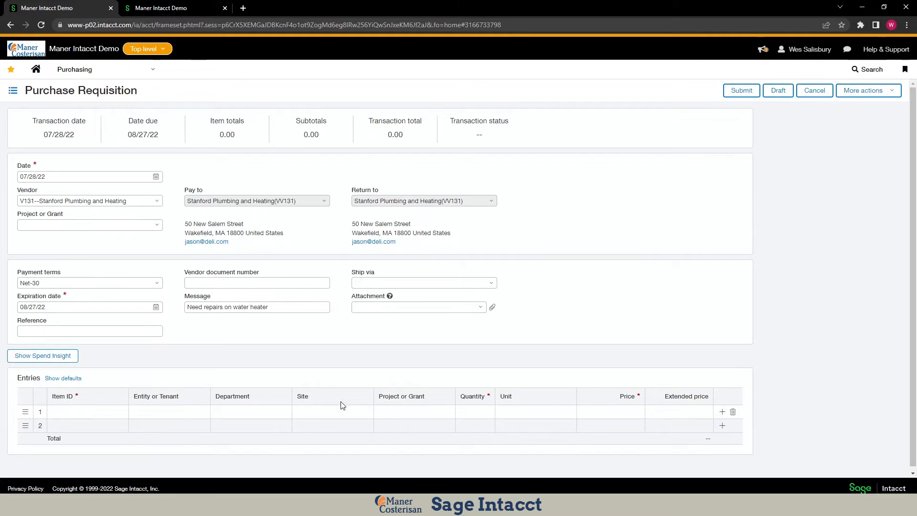
click(392, 506)
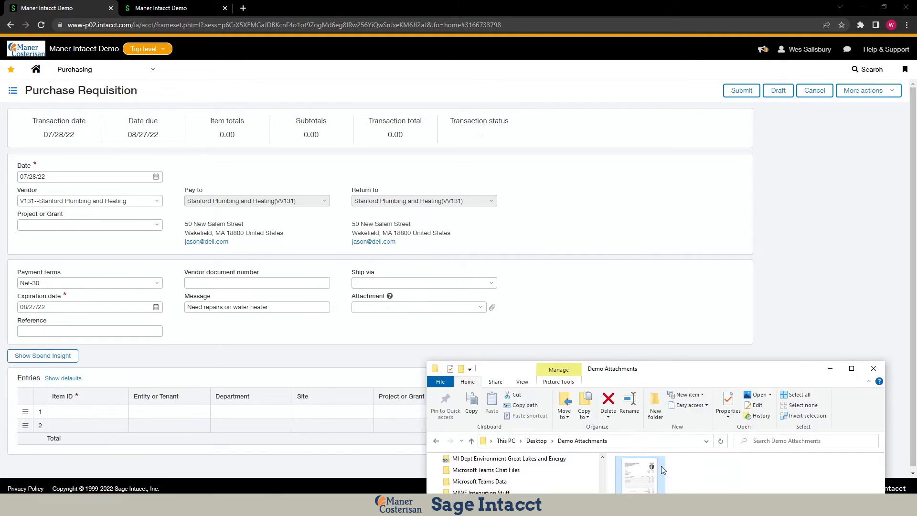
drag(649, 480, 420, 301)
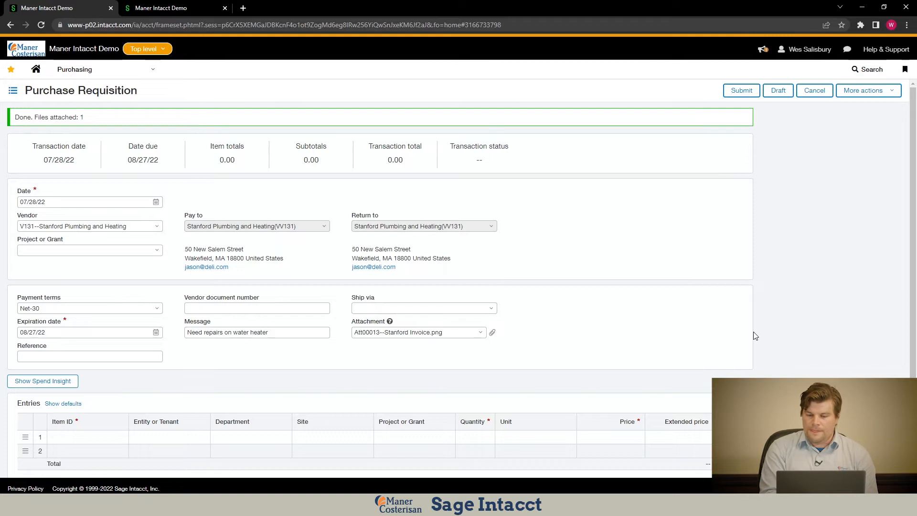
- View the attached Stanford invoice in an enlarged preview window, then close the preview
click(493, 333)
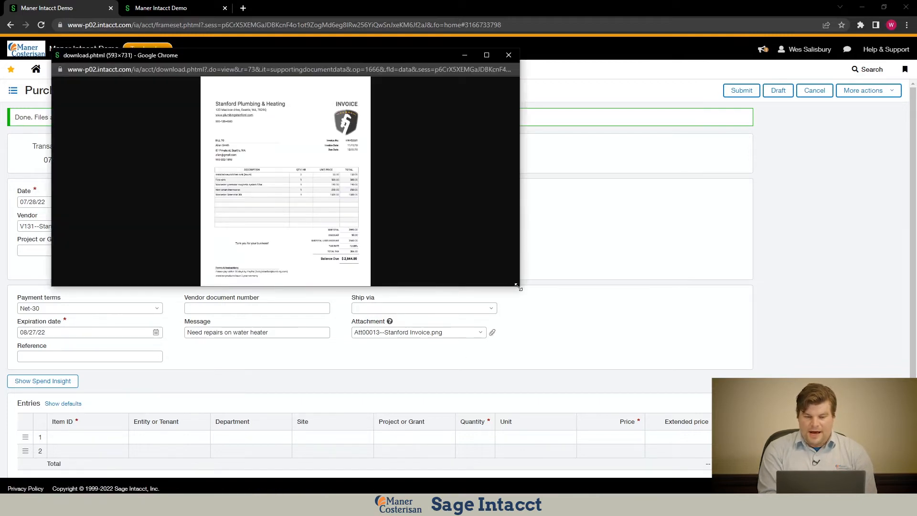
drag(521, 287, 790, 457)
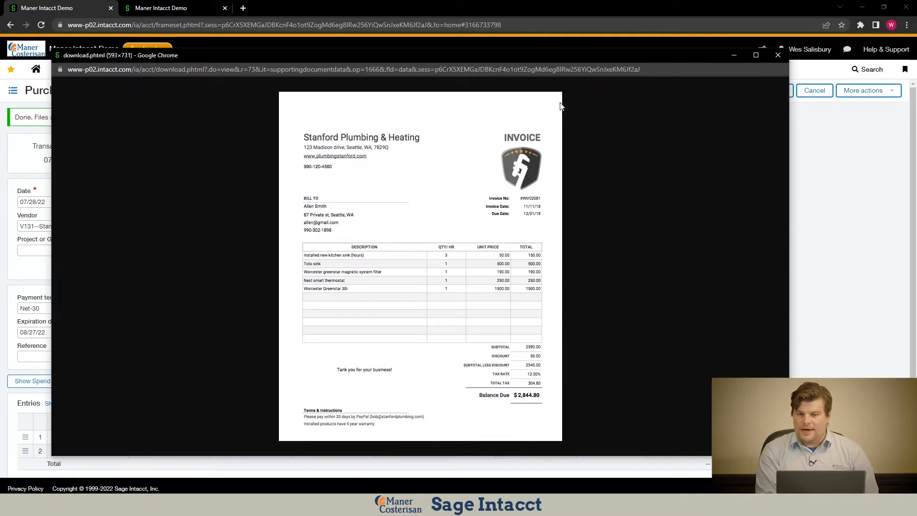
click(777, 55)
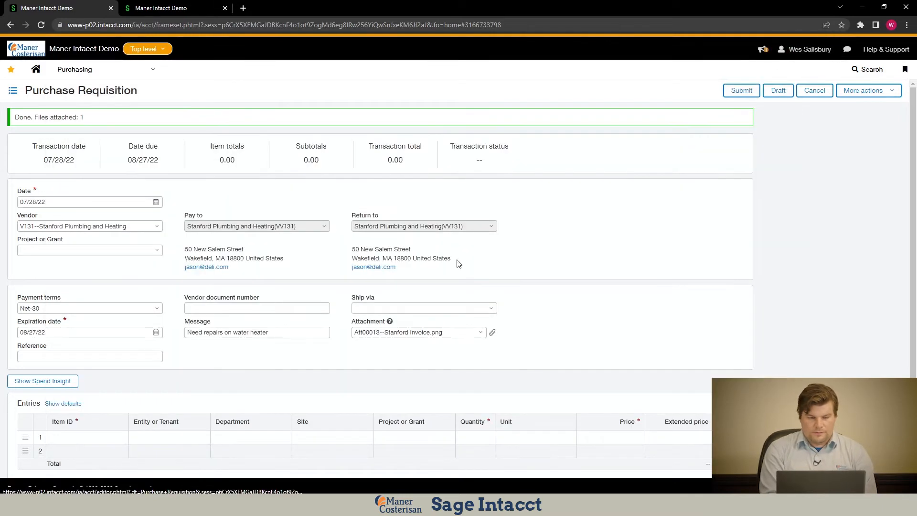
- Choose item 00023--Facilities Maintenance for the first entry line
scroll(228, 331, down, 1)
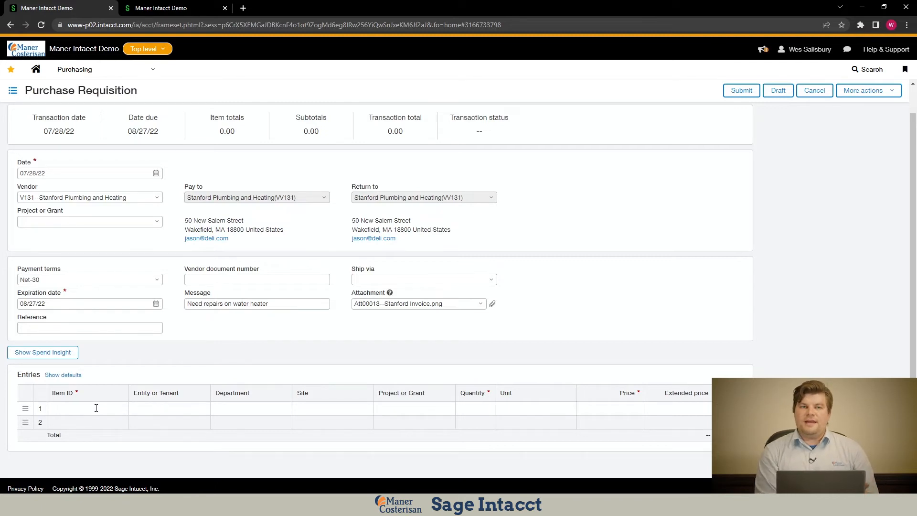
click(121, 412)
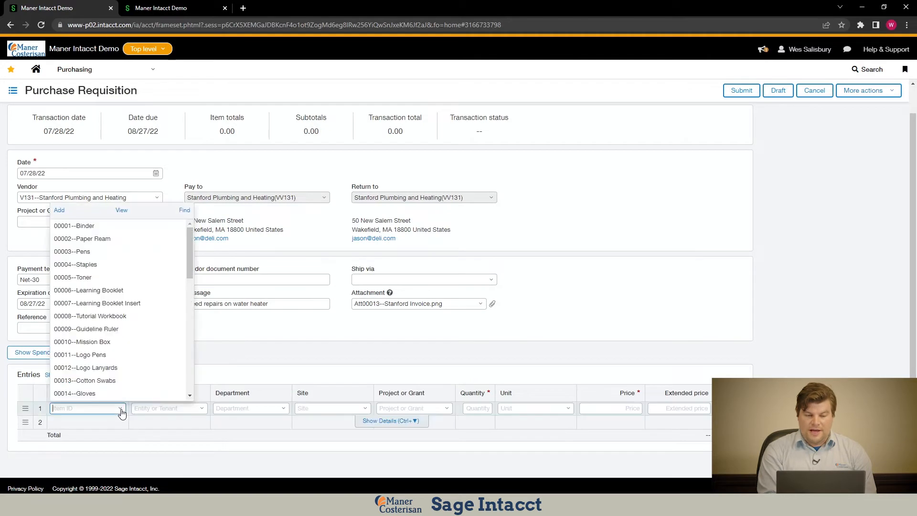
drag(190, 254, 184, 283)
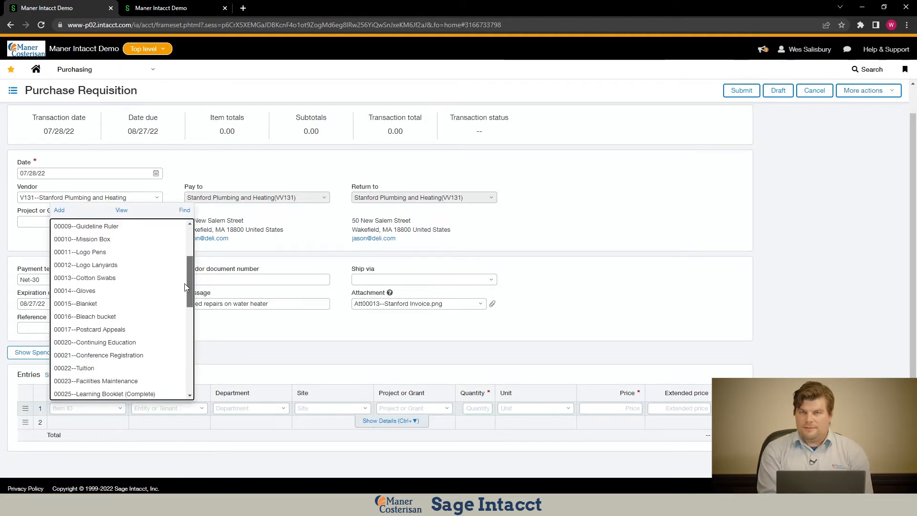
drag(185, 283, 182, 320)
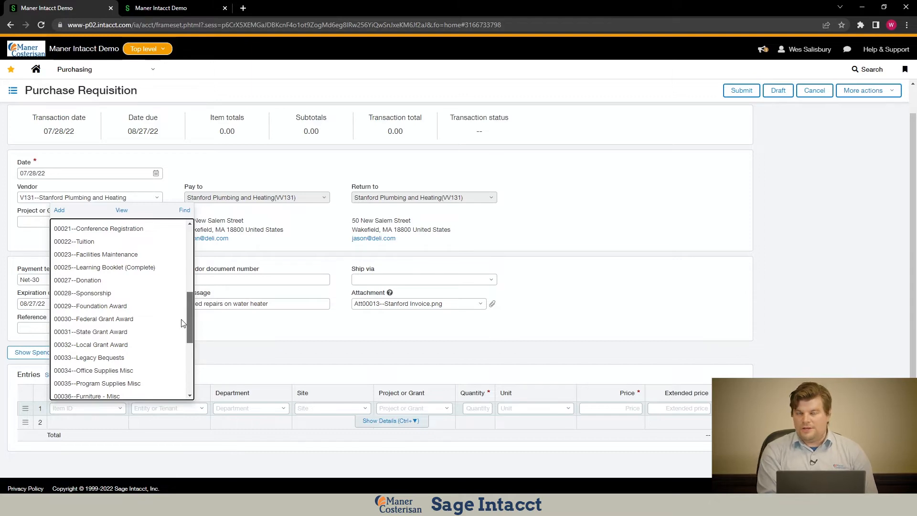
mouse_move(183, 323)
mouse_down()
mouse_move(180, 350)
mouse_move(184, 331)
mouse_up()
scroll(137, 348, up, 3)
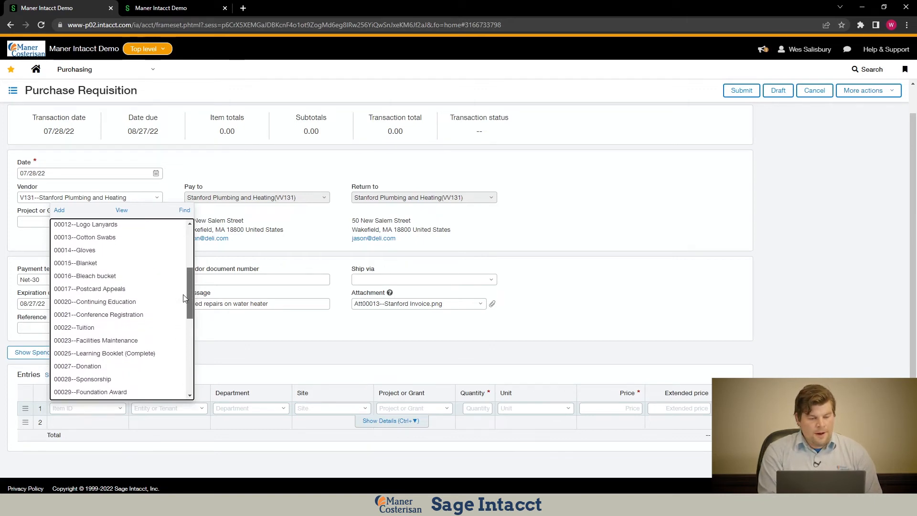
click(136, 345)
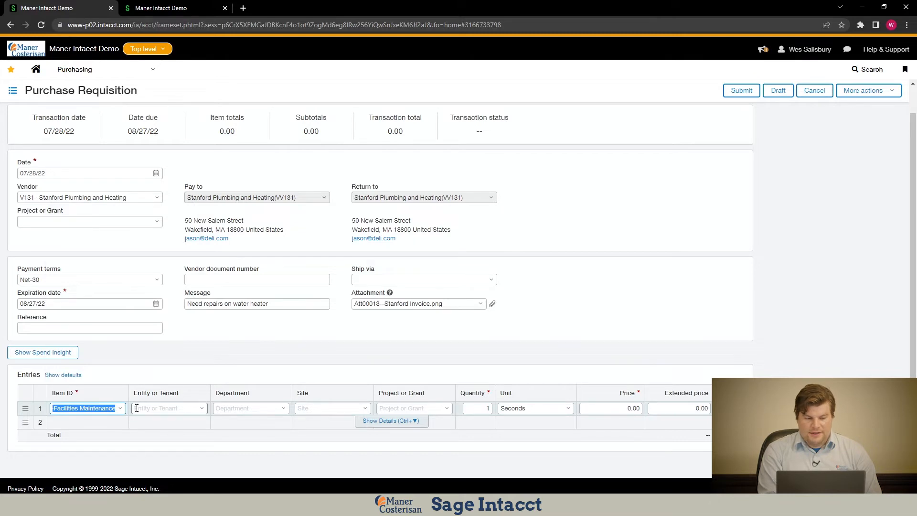
- Set the first entry line's entity to 100--General and its department to 100--Operations
click(207, 413)
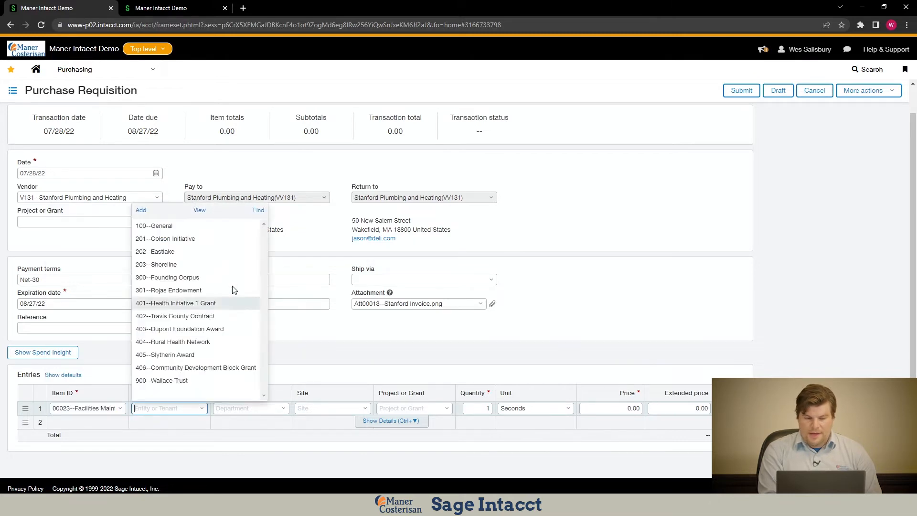
click(222, 228)
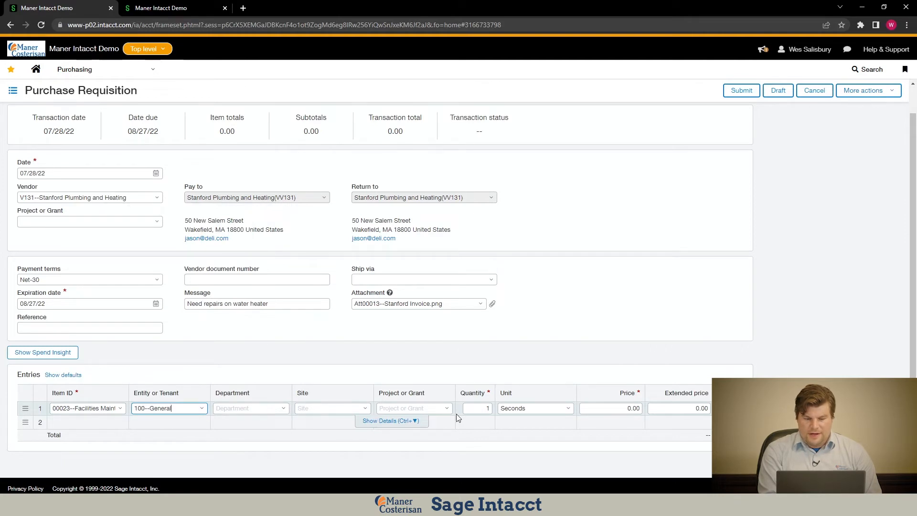
click(284, 408)
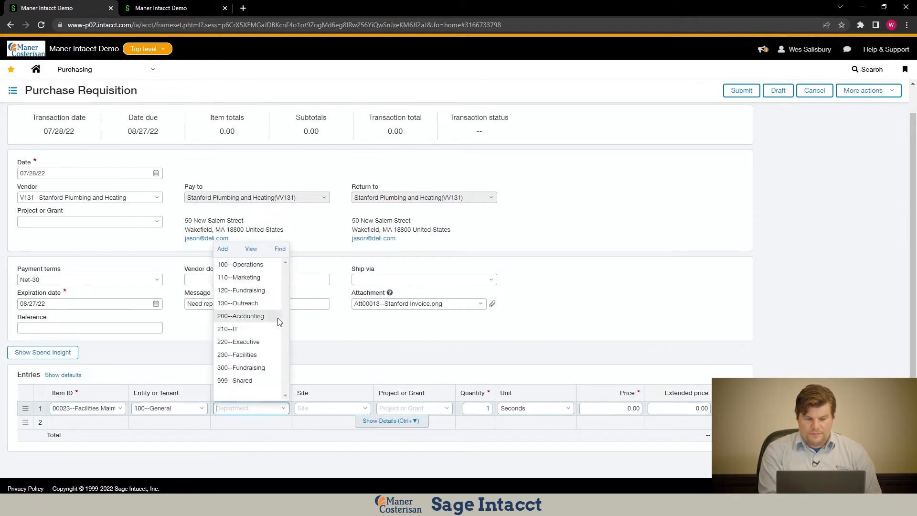
click(255, 264)
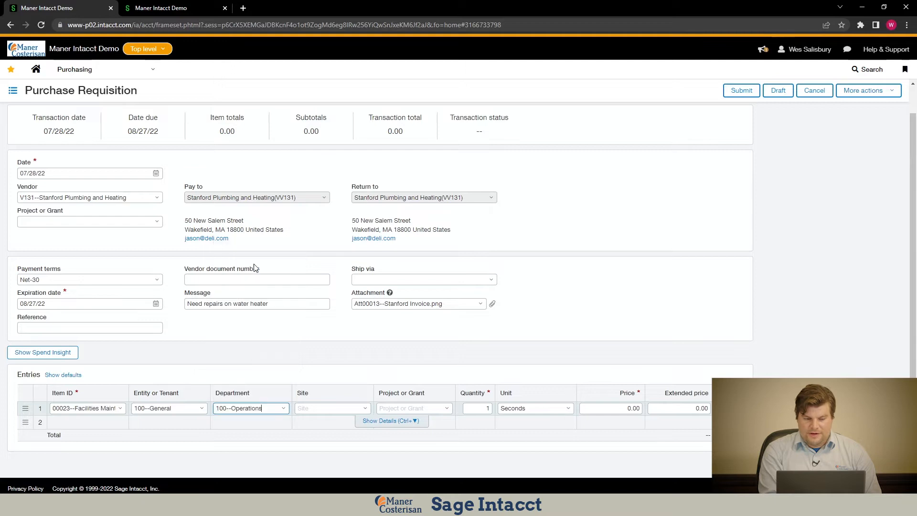
- Set the first entry line's site to Main and its project or grant to 999--Non-Project or Grant Related
click(365, 409)
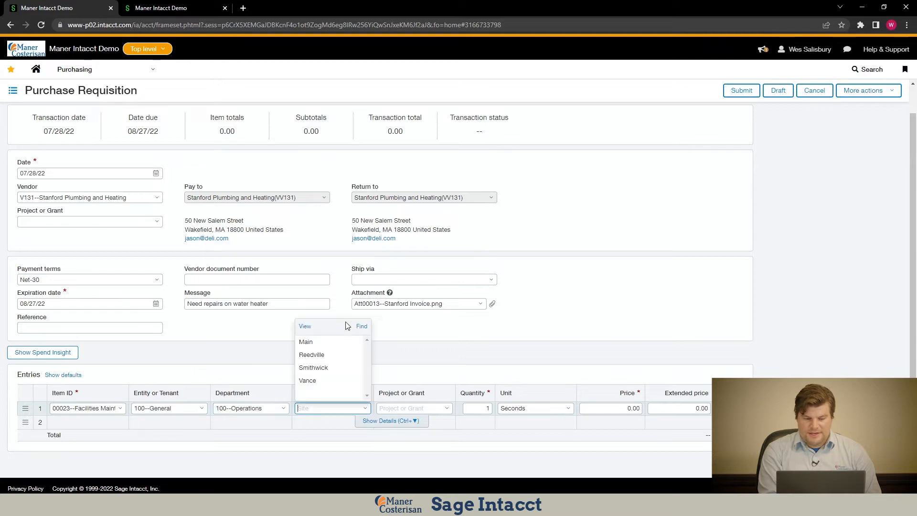
click(325, 343)
click(446, 409)
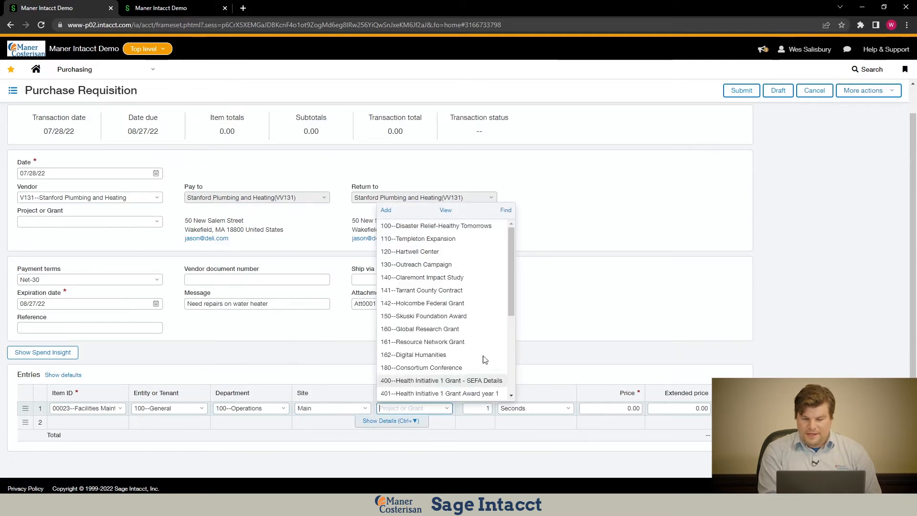
drag(512, 301, 505, 379)
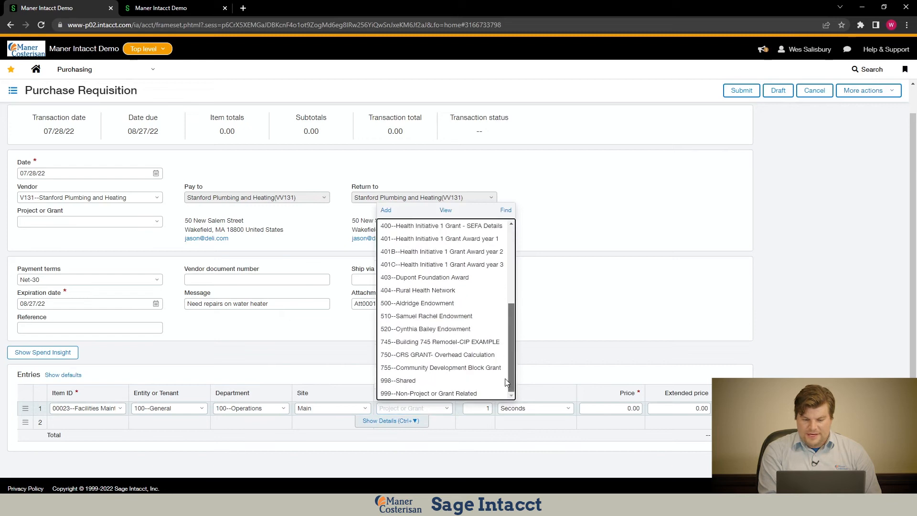
click(463, 395)
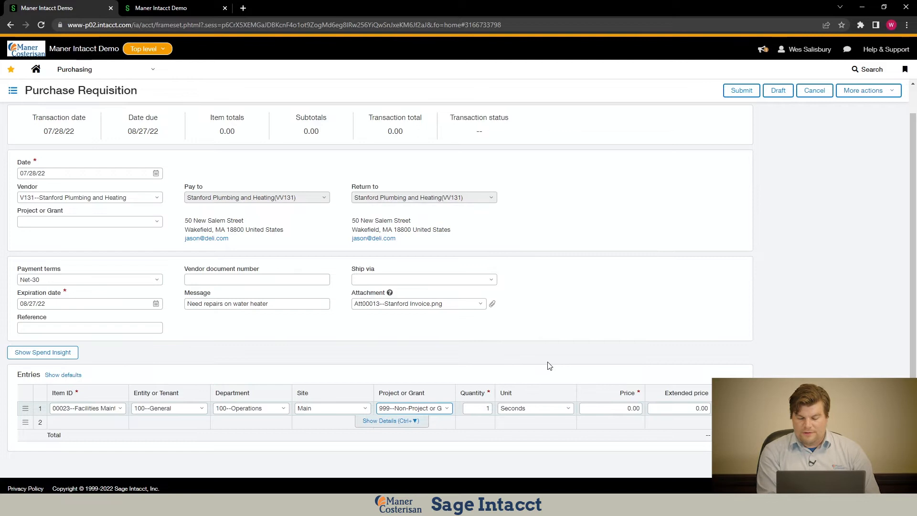
- Set the first entry line's unit to Hours, its quantity to 15 and its price to 135
click(569, 410)
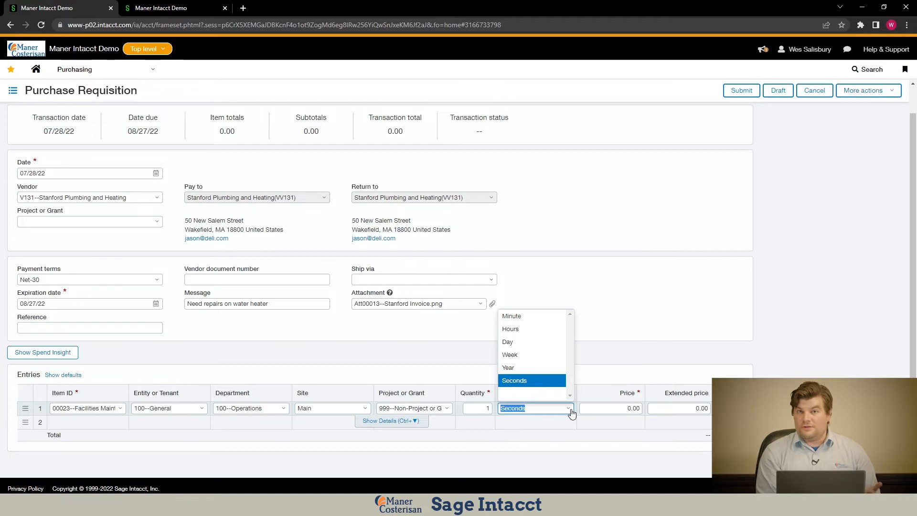
click(532, 330)
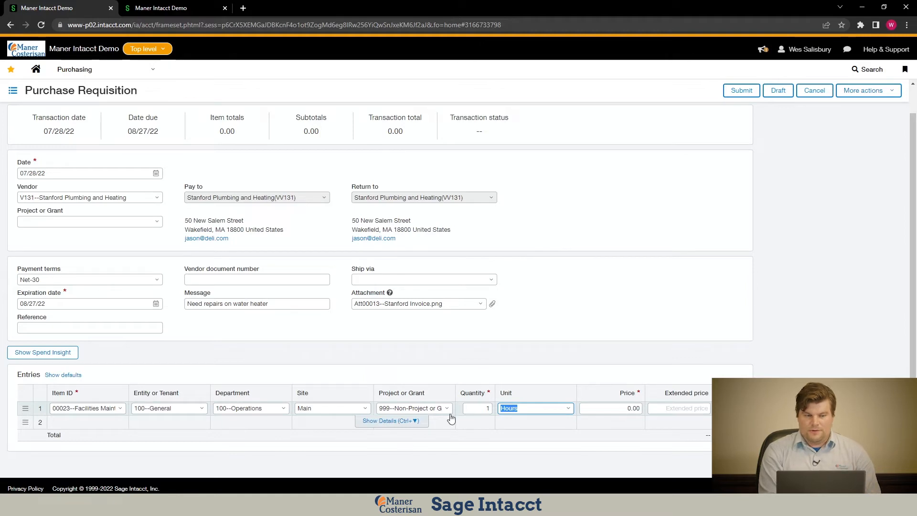
click(476, 407)
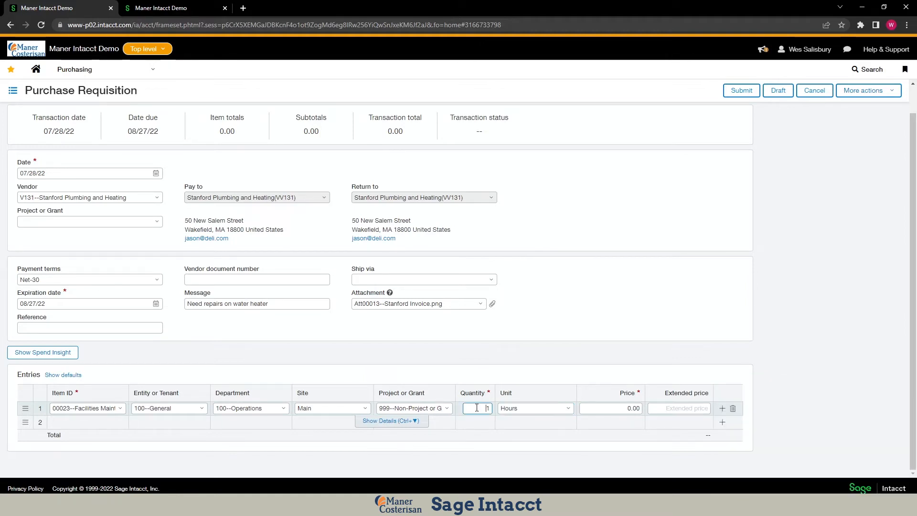
text(15)
click(618, 411)
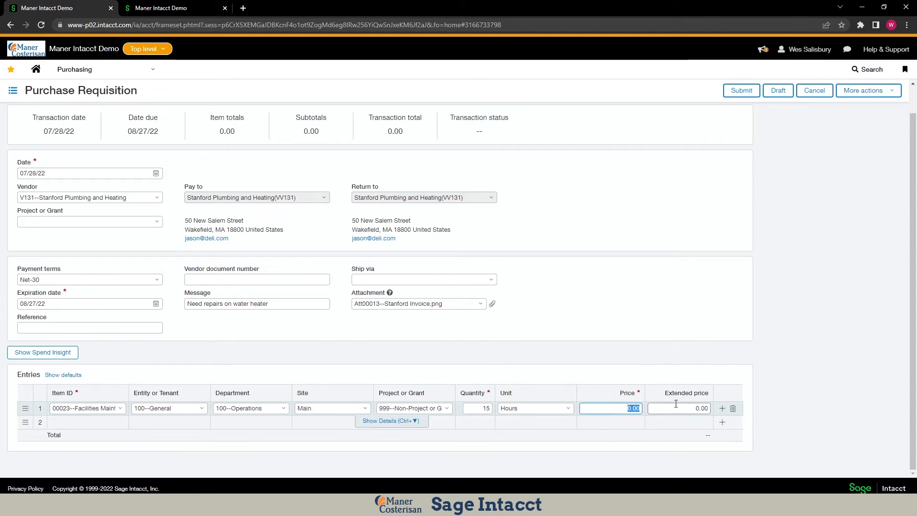
text(15)
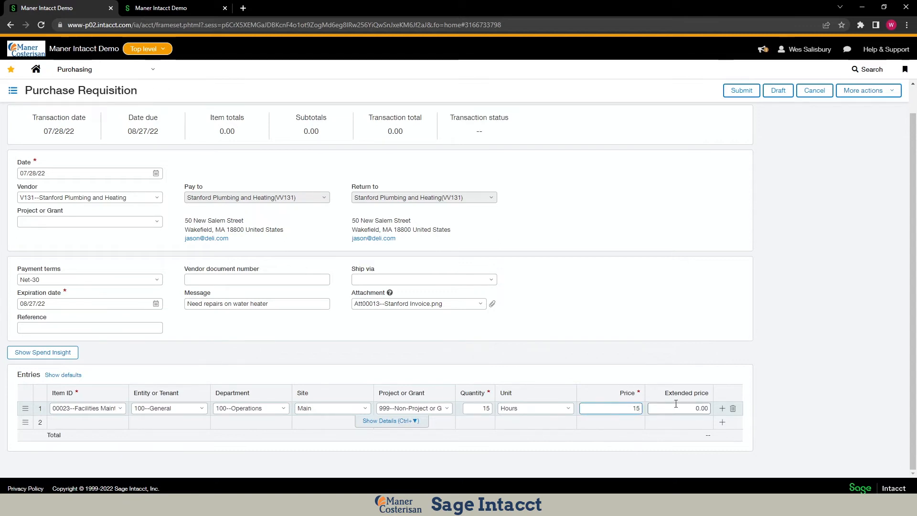
key(BackSpace)
text(35)
click(809, 379)
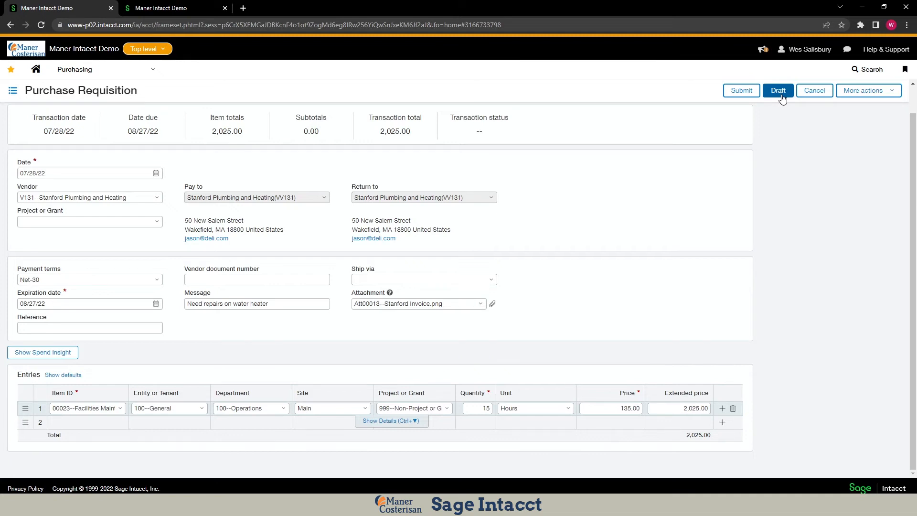
- Submit the purchase requisition and check its vendor and state in the requisition list
click(741, 91)
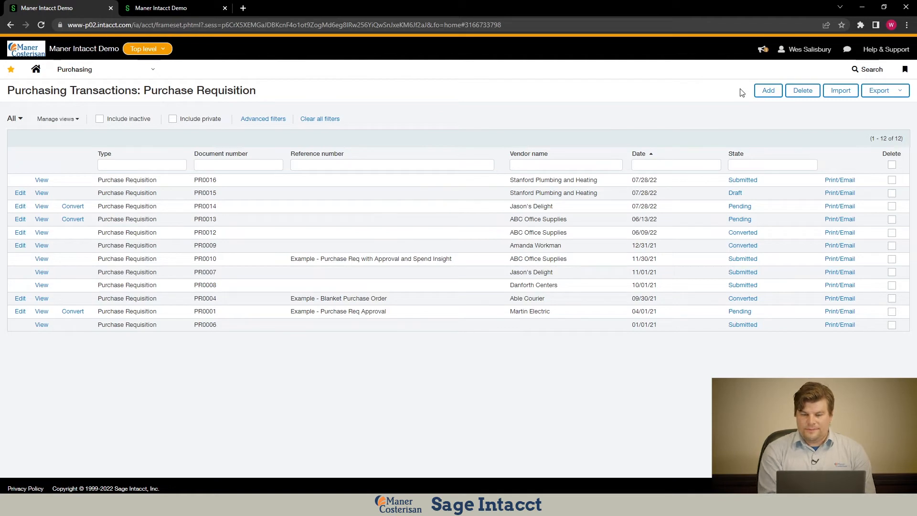
drag(602, 177, 509, 180)
click(753, 179)
double_click(754, 179)
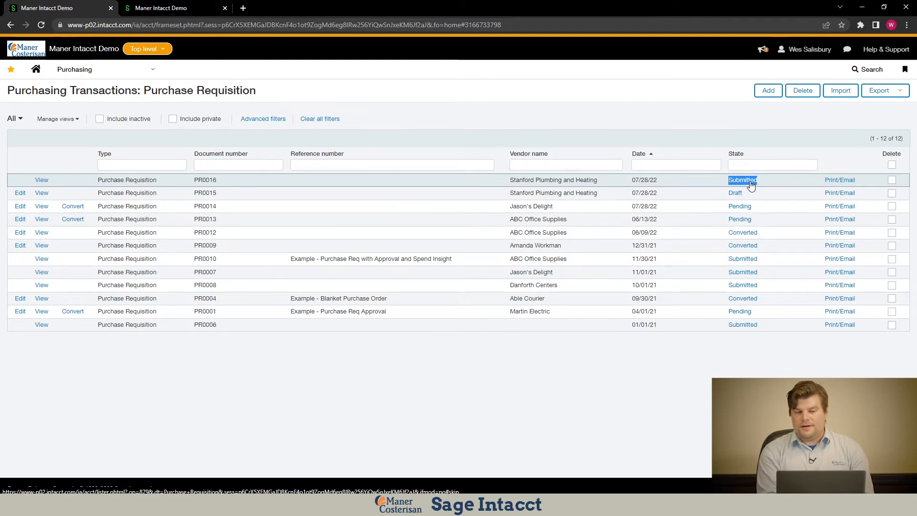
- Switch to the approver's session and open the Purchasing list for approving transactions
click(190, 7)
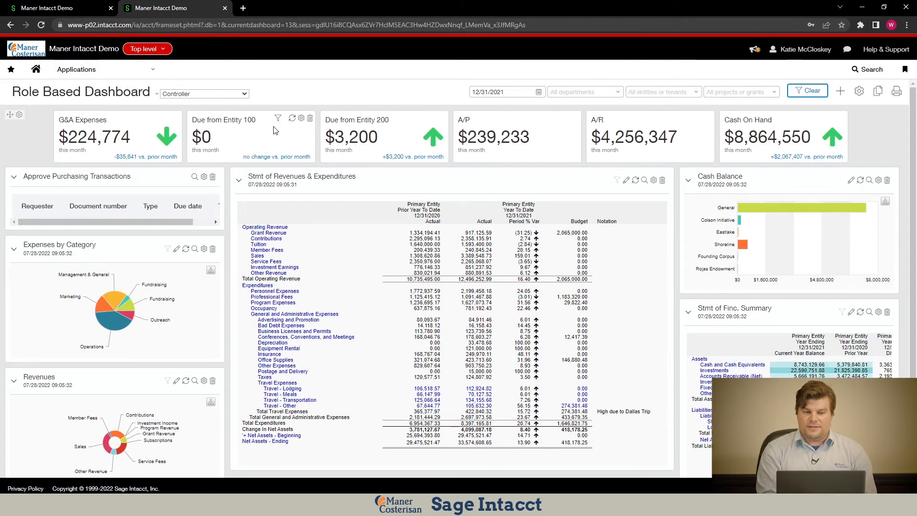
click(154, 70)
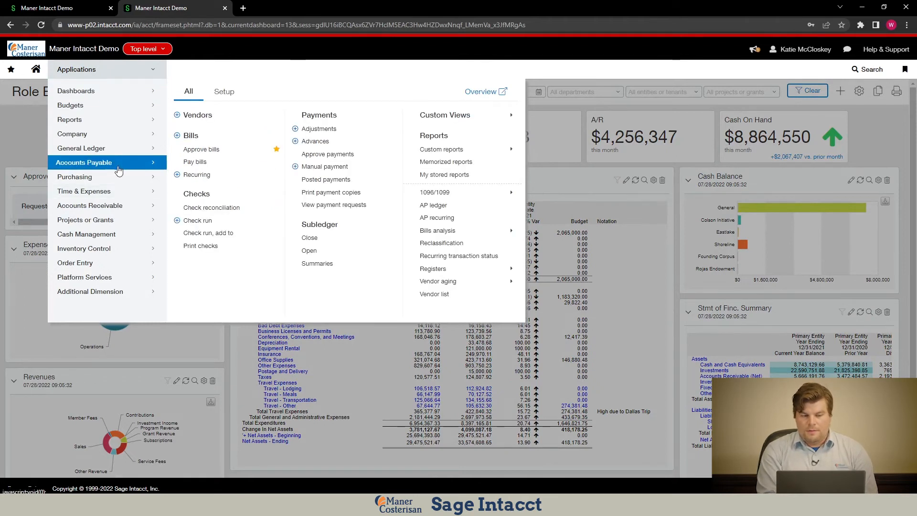
mouse_move(113, 185)
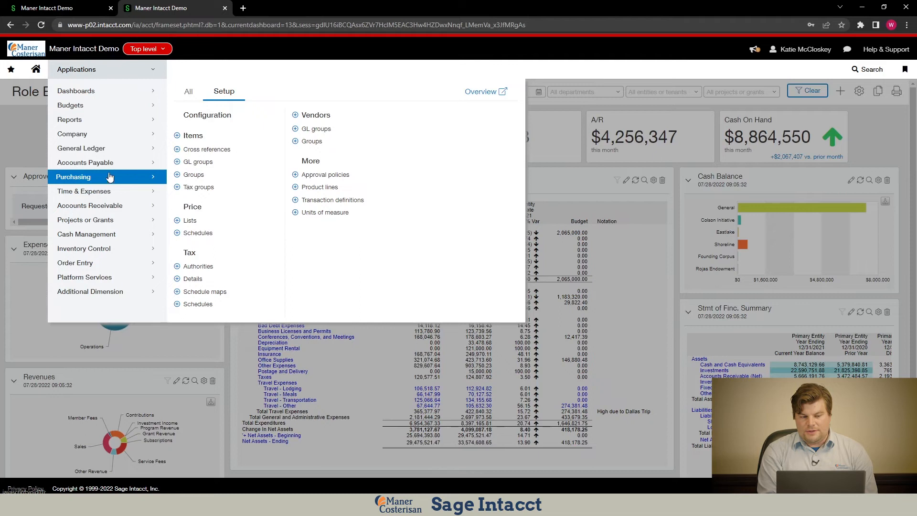
click(188, 91)
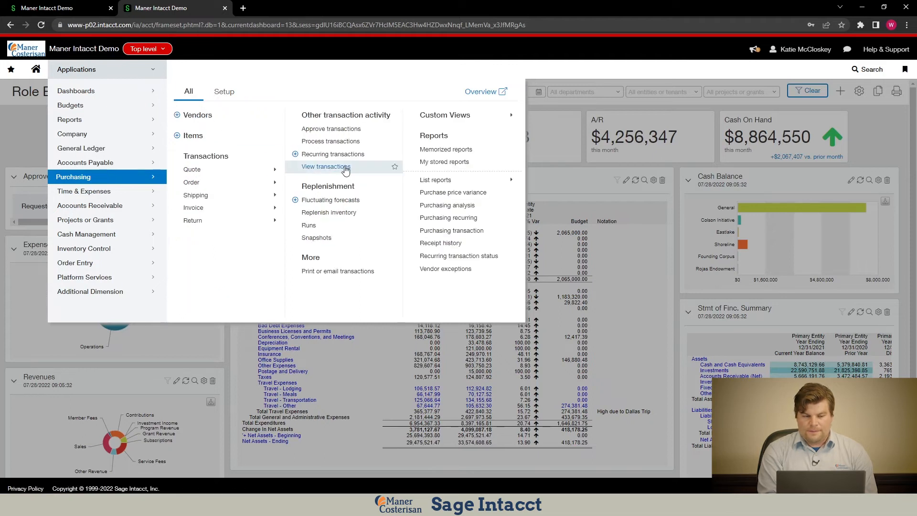
click(341, 130)
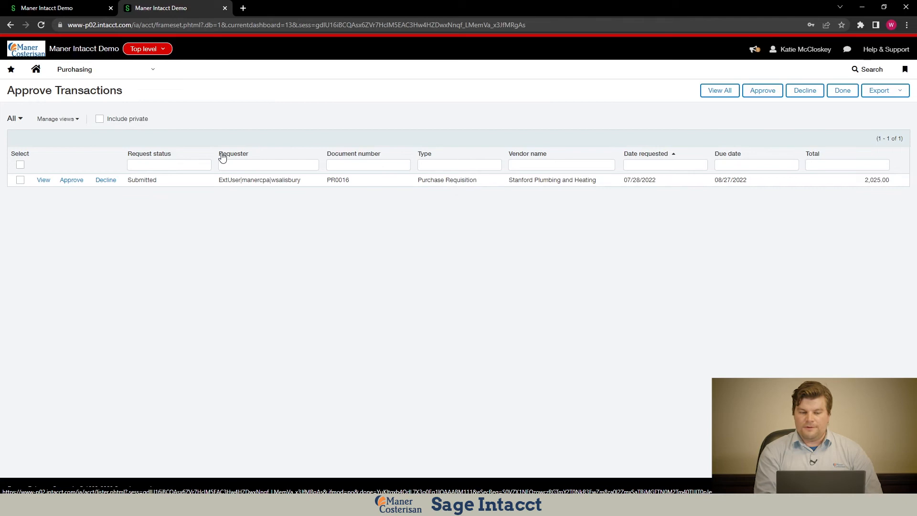
- Open the submitted Stanford Plumbing and Heating requisition from the approval list and review its header, message and line entry
click(44, 181)
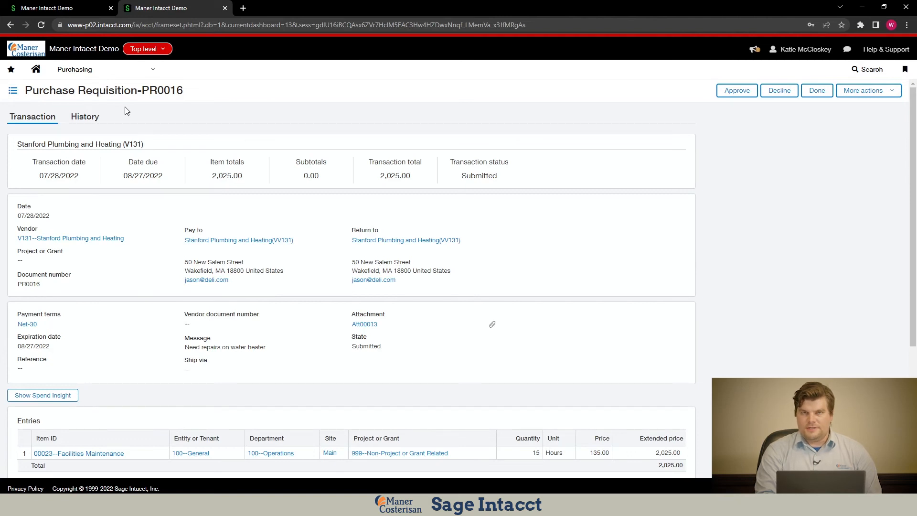
scroll(126, 143, down, 1)
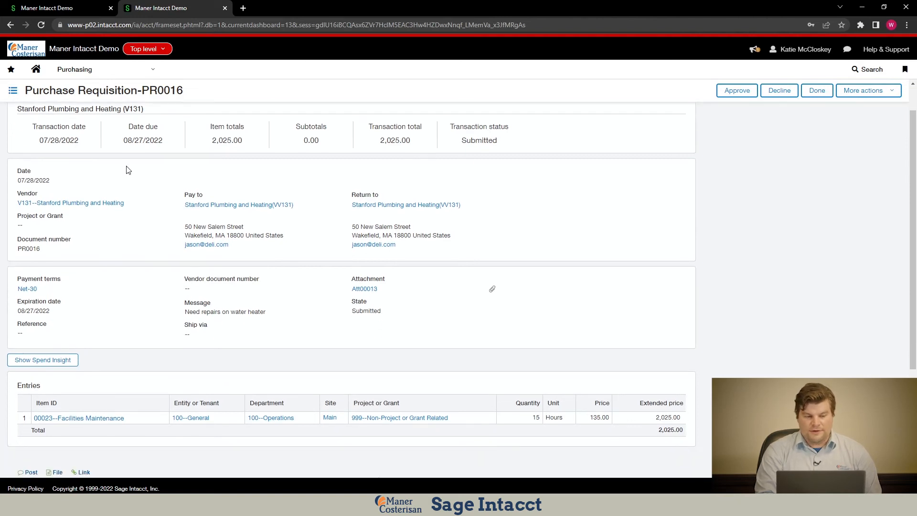
scroll(125, 184, down, 1)
scroll(125, 210, up, 2)
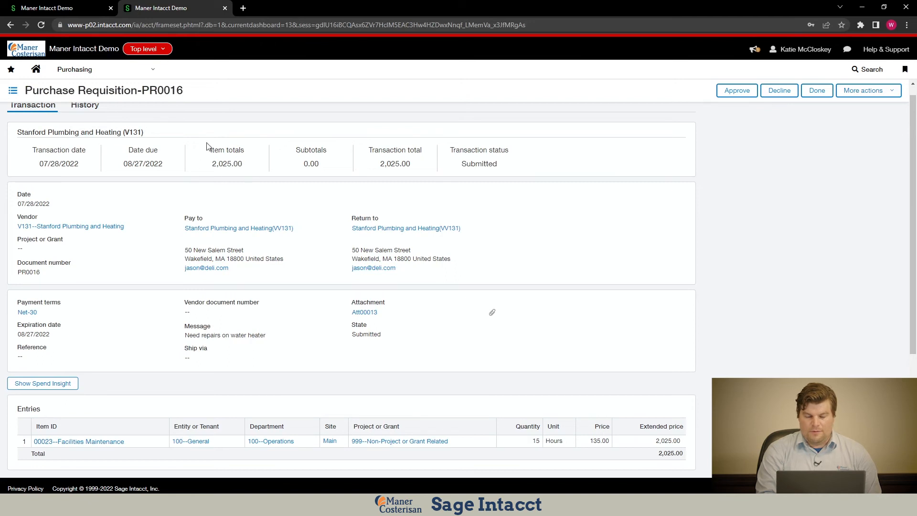
scroll(258, 192, down, 1)
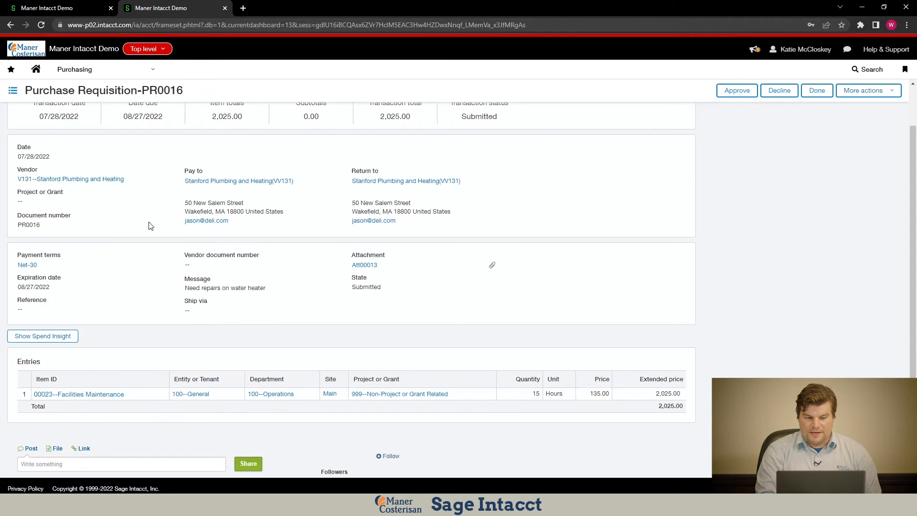
scroll(158, 217, down, 2)
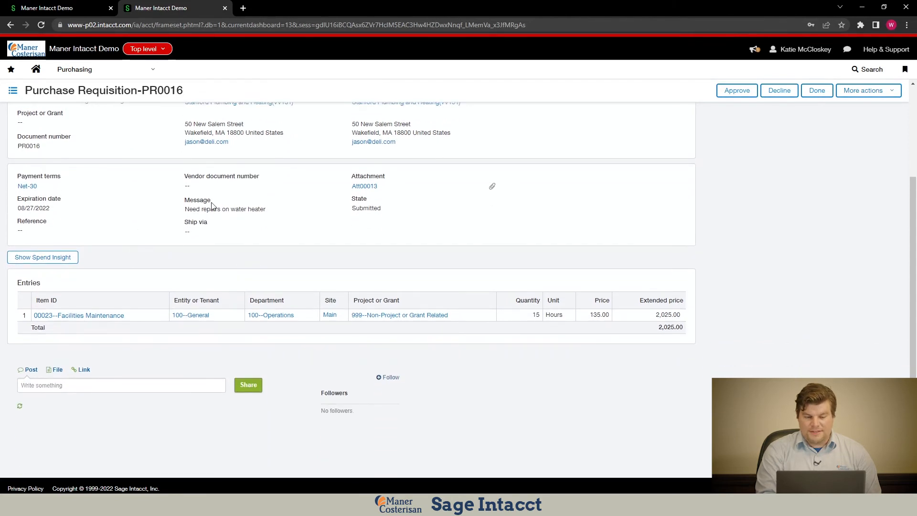
drag(267, 210, 191, 209)
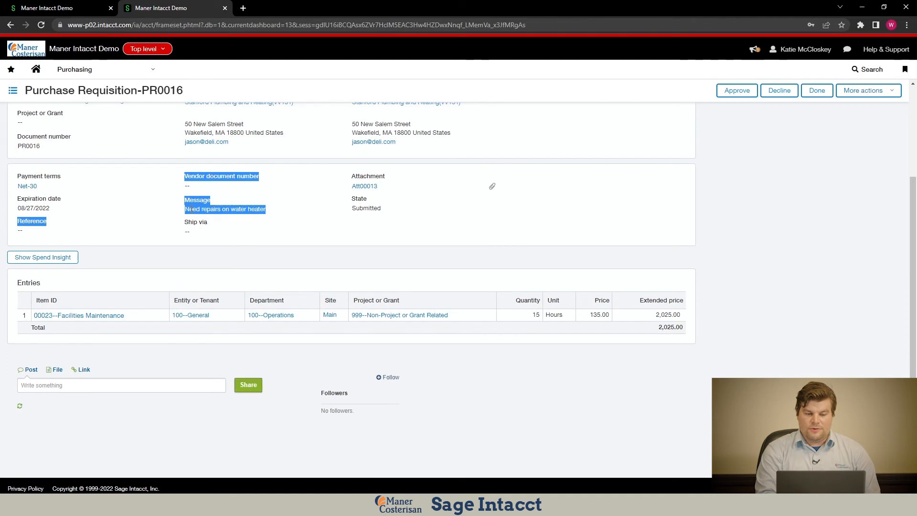
click(220, 217)
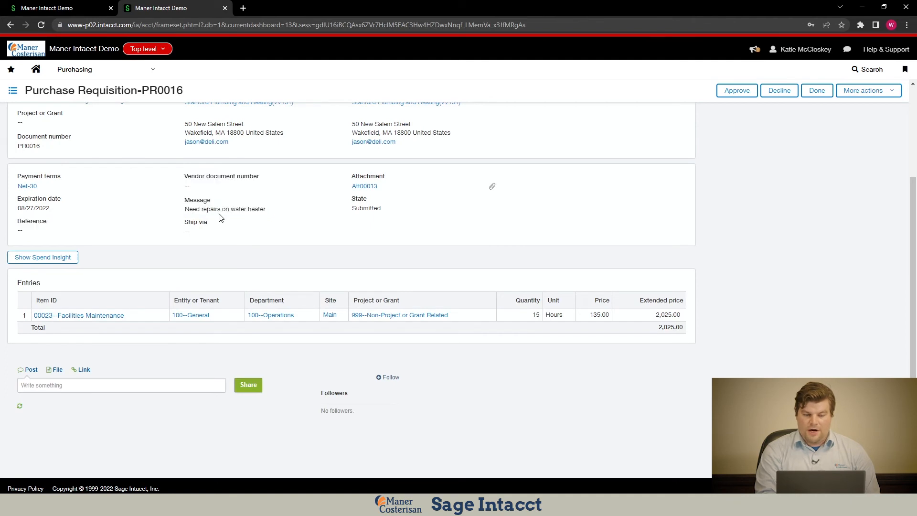
- View the requisition's attached invoice in an enlarged window as the approver, then close it
click(493, 187)
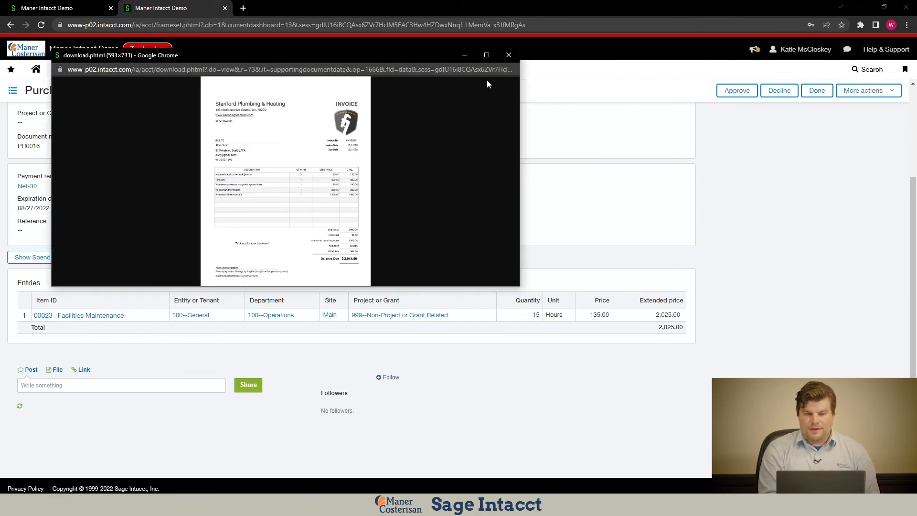
click(487, 55)
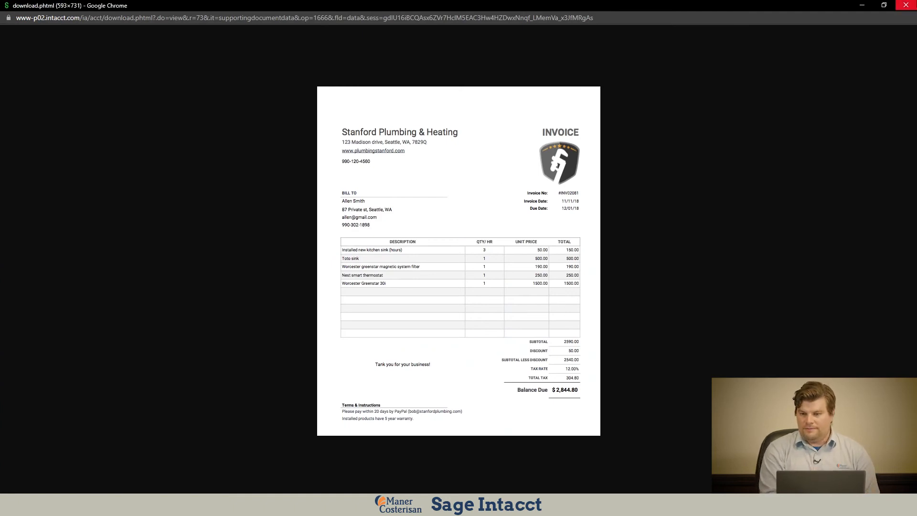
click(906, 5)
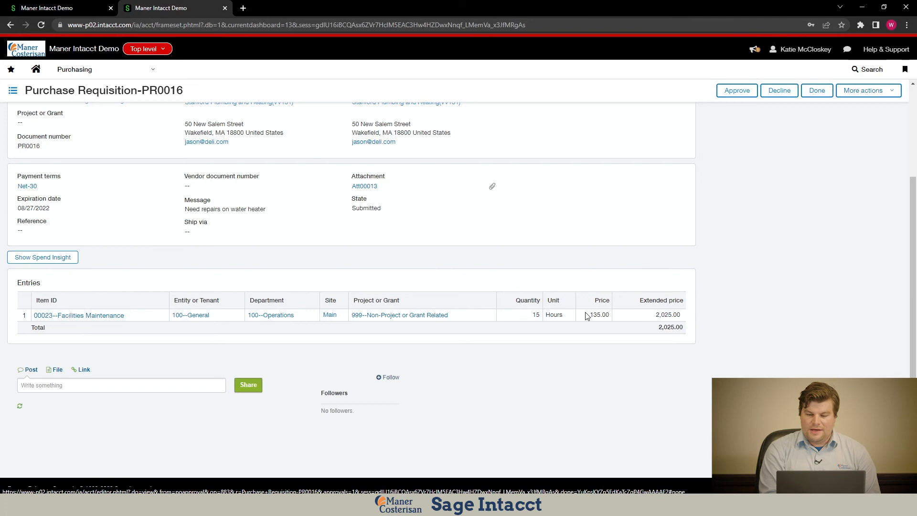
- Approve the Stanford Plumbing and Heating requisition with the comment "Looks good!"
scroll(747, 166, up, 3)
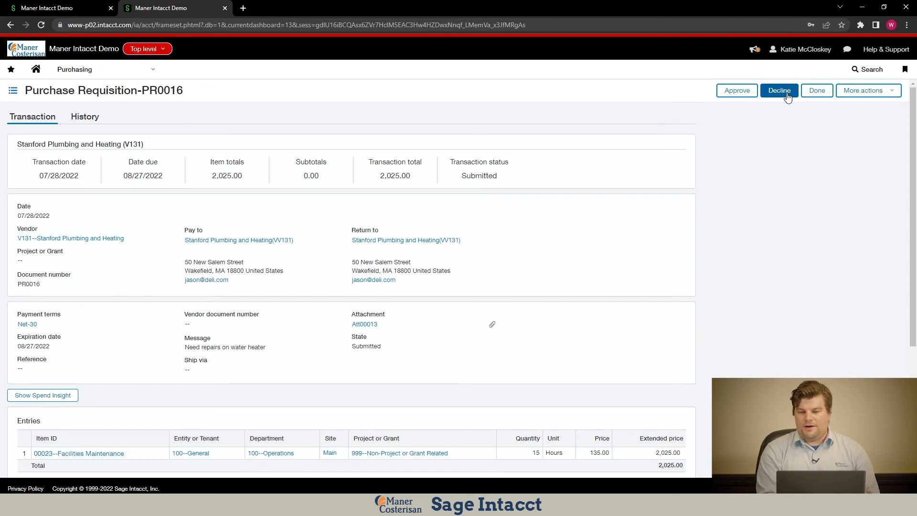
click(740, 91)
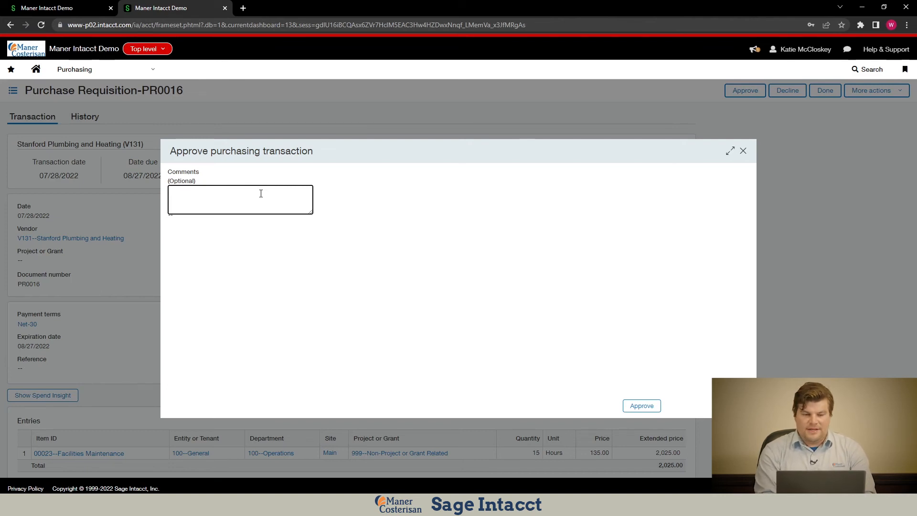
text(ooks good!)
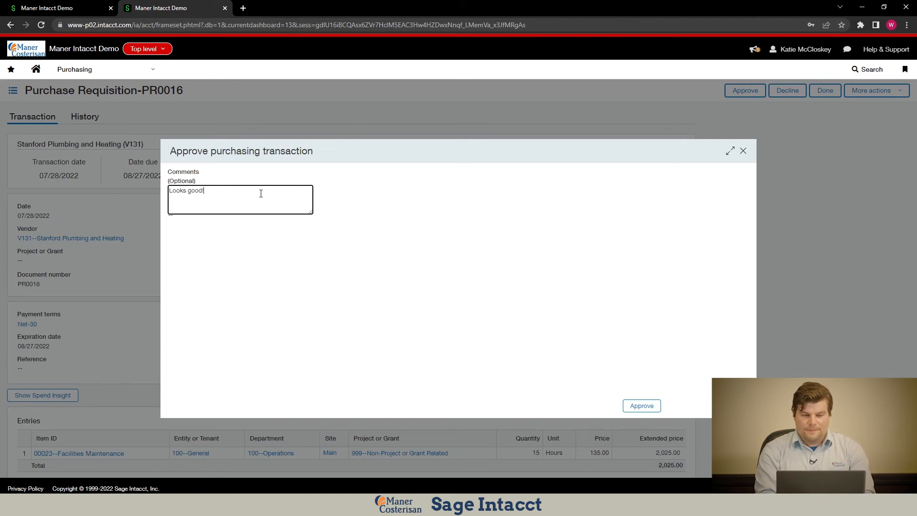
click(642, 407)
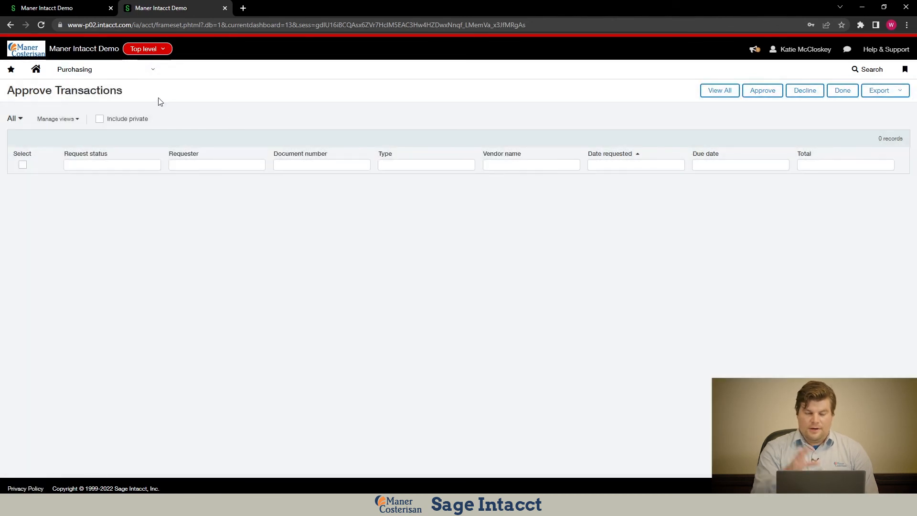
- Return to the requester's session, refresh the requisition list and view the conversion options for the approved Stanford requisition
click(42, 12)
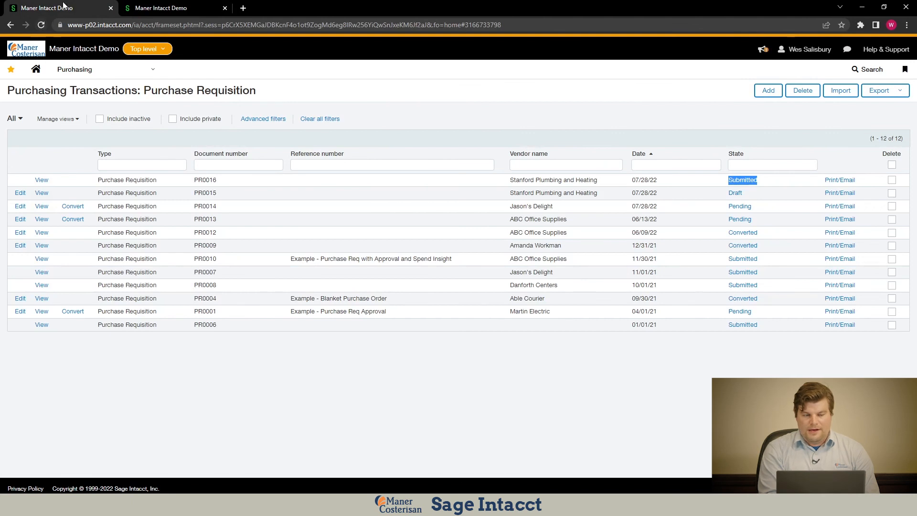
click(41, 27)
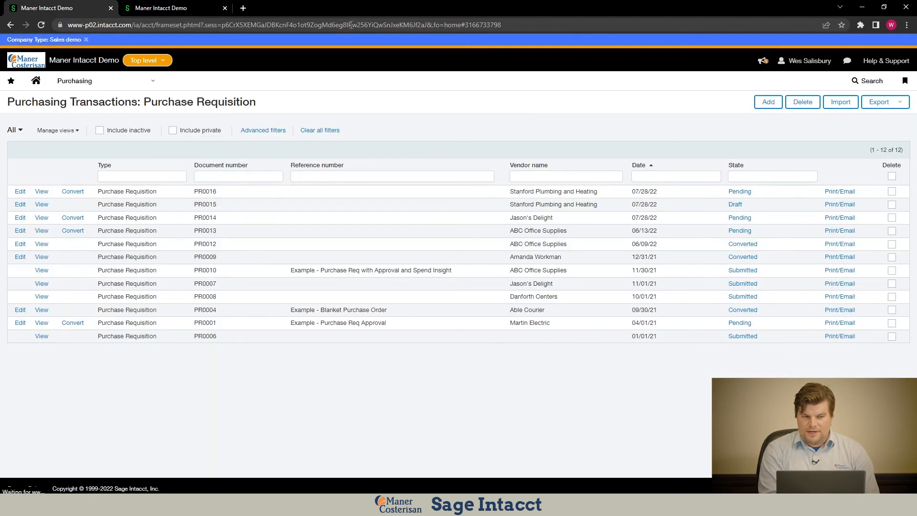
click(86, 39)
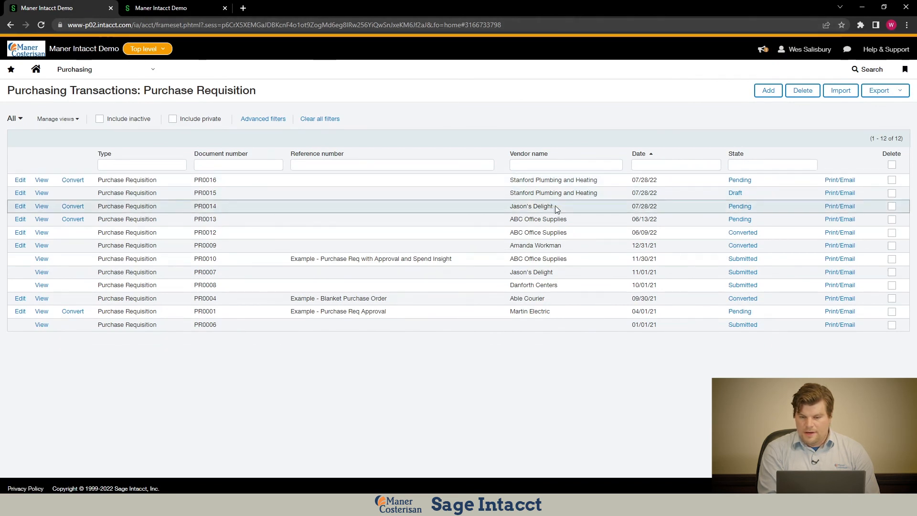
click(242, 167)
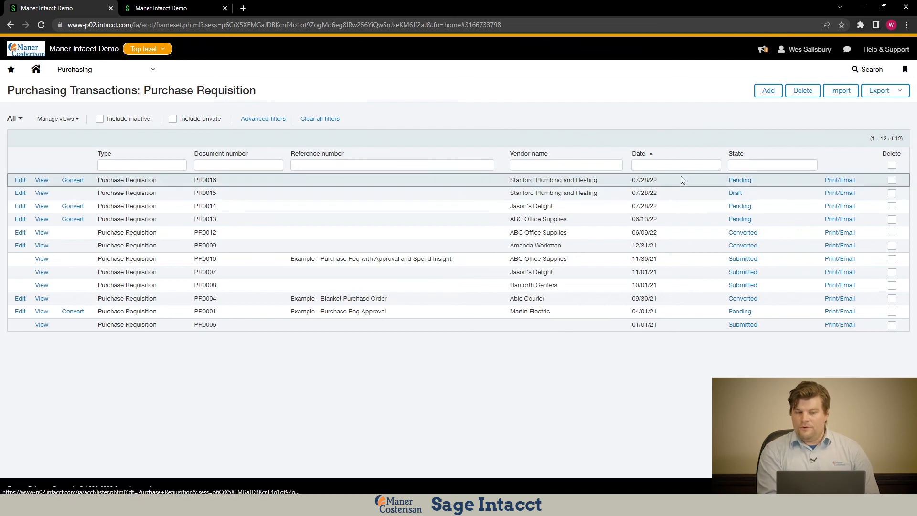
click(81, 181)
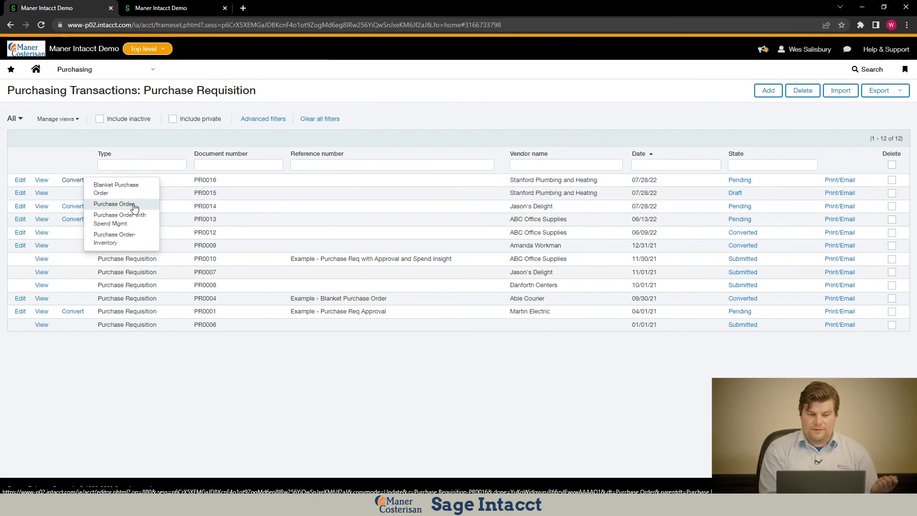
- Open the approved Stanford requisition's approval history at full size, examine its event date and comments, then close it
click(22, 180)
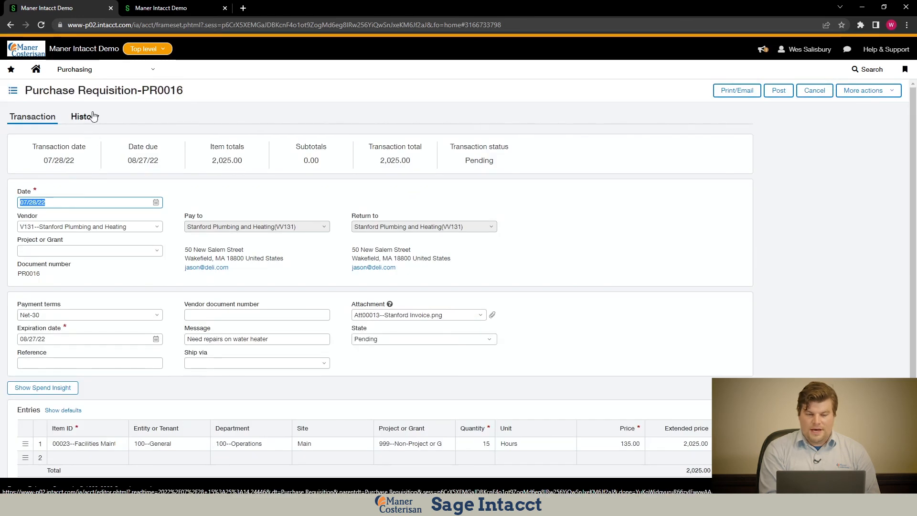
click(92, 118)
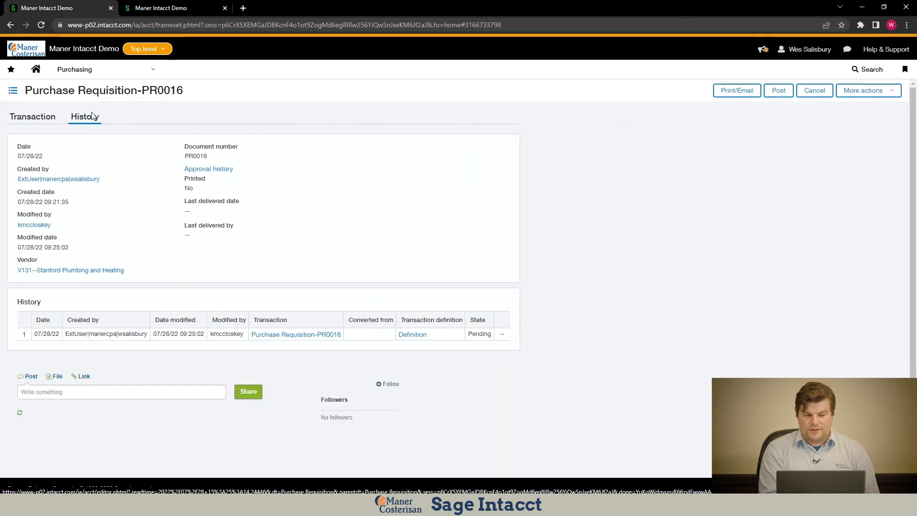
click(218, 170)
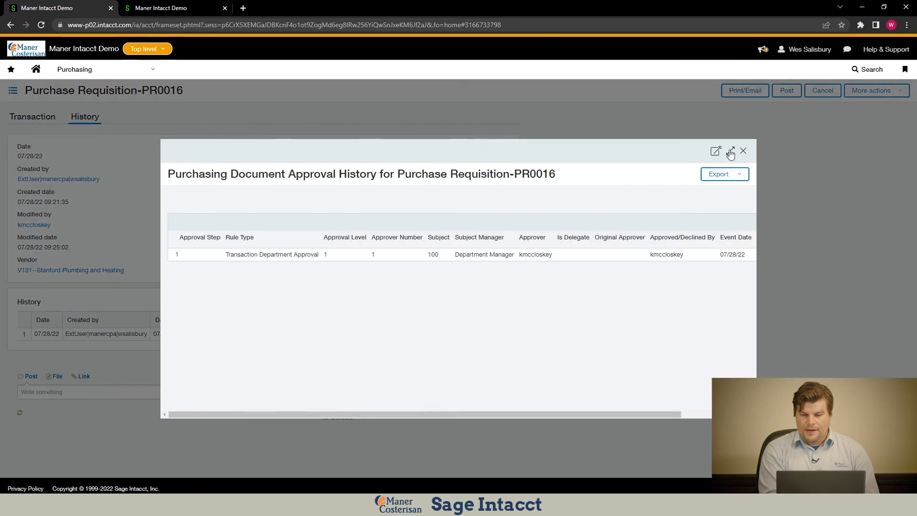
click(731, 152)
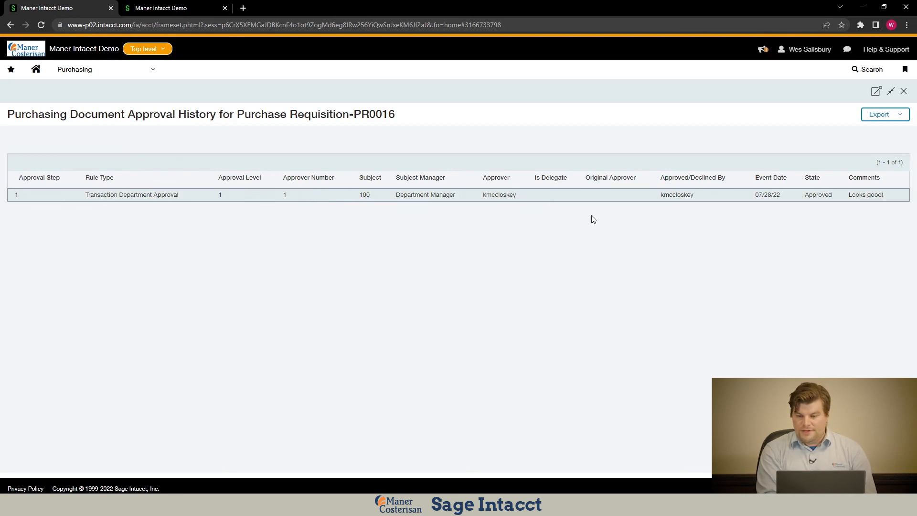
drag(784, 198, 749, 198)
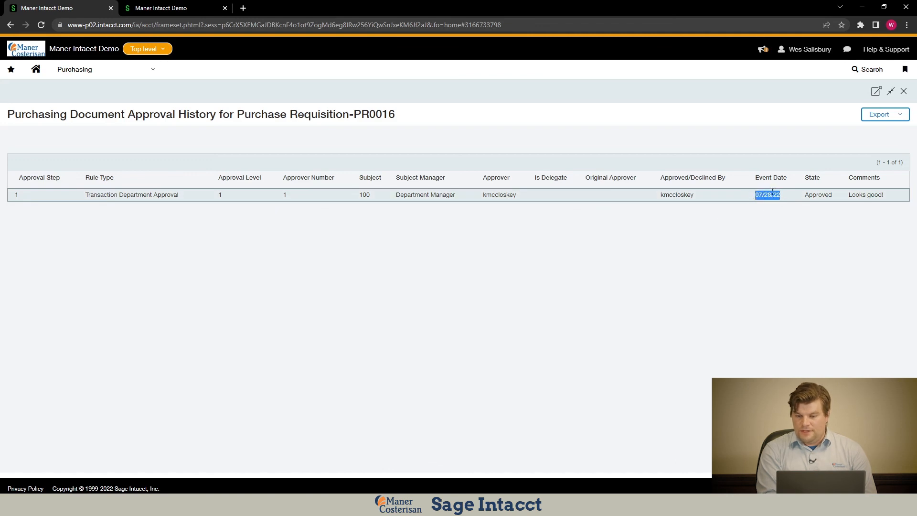
drag(848, 196, 888, 199)
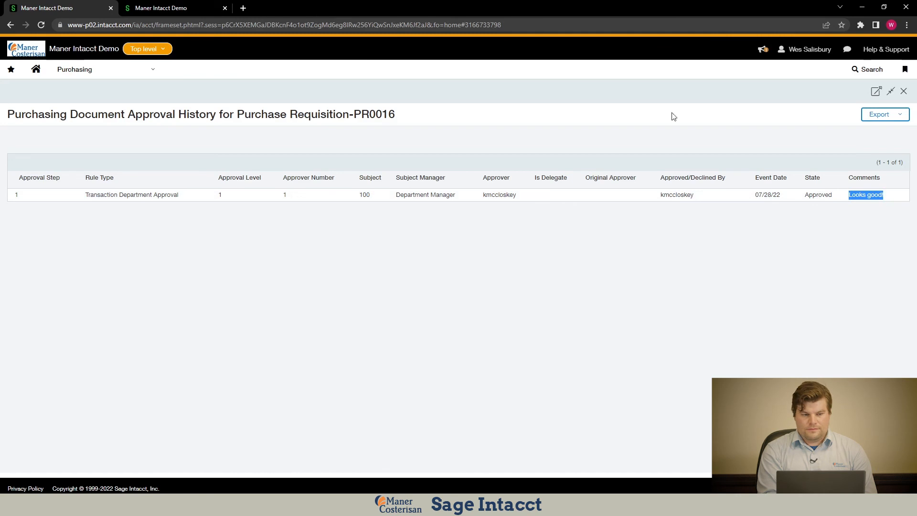
click(668, 191)
click(905, 92)
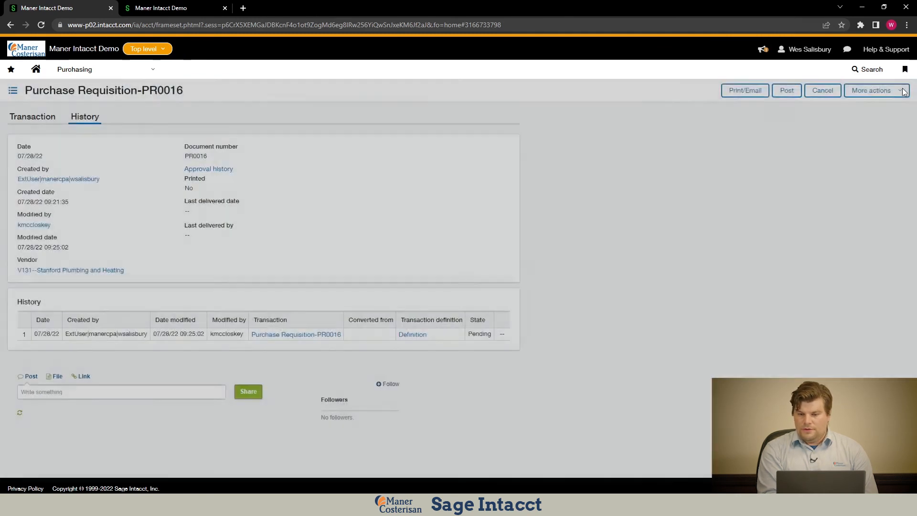